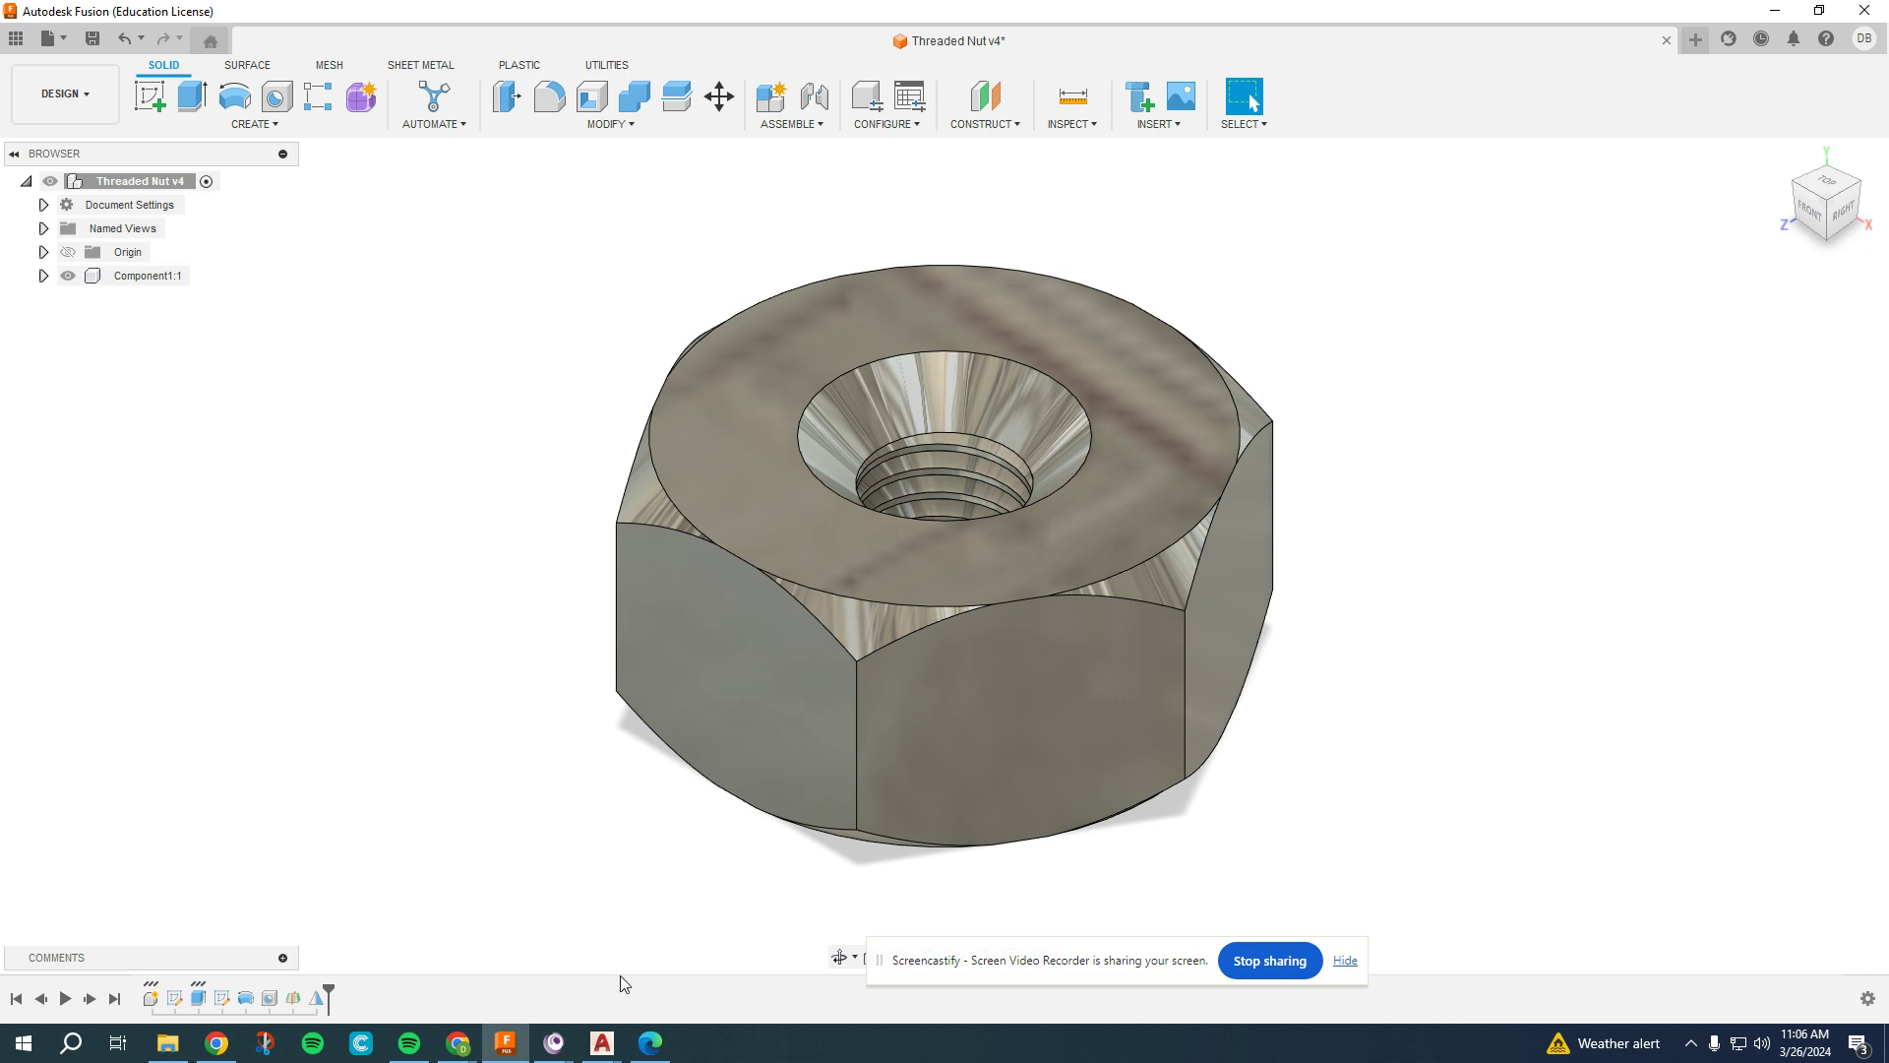
Step: Search the appearance library for chrome
{"action": "key", "text": "a"}
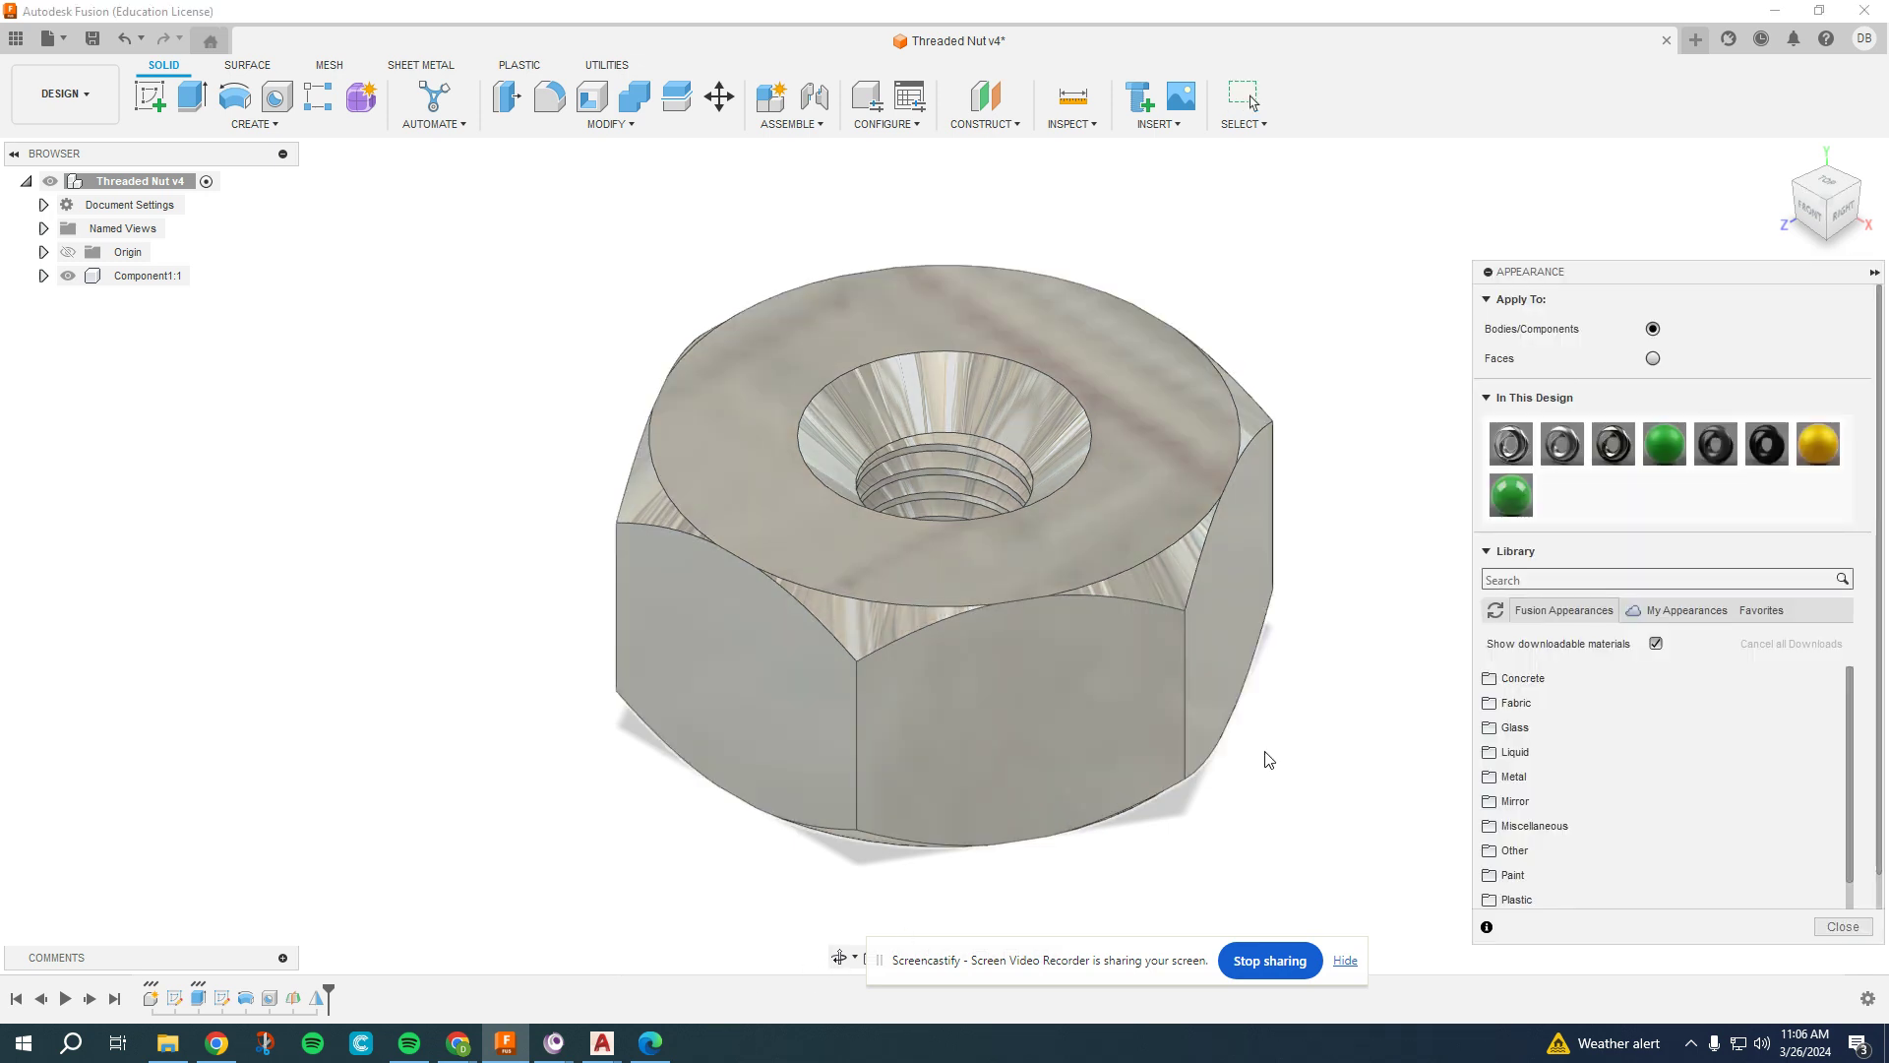
{"action": "left_click", "coordinate": [1505, 581]}
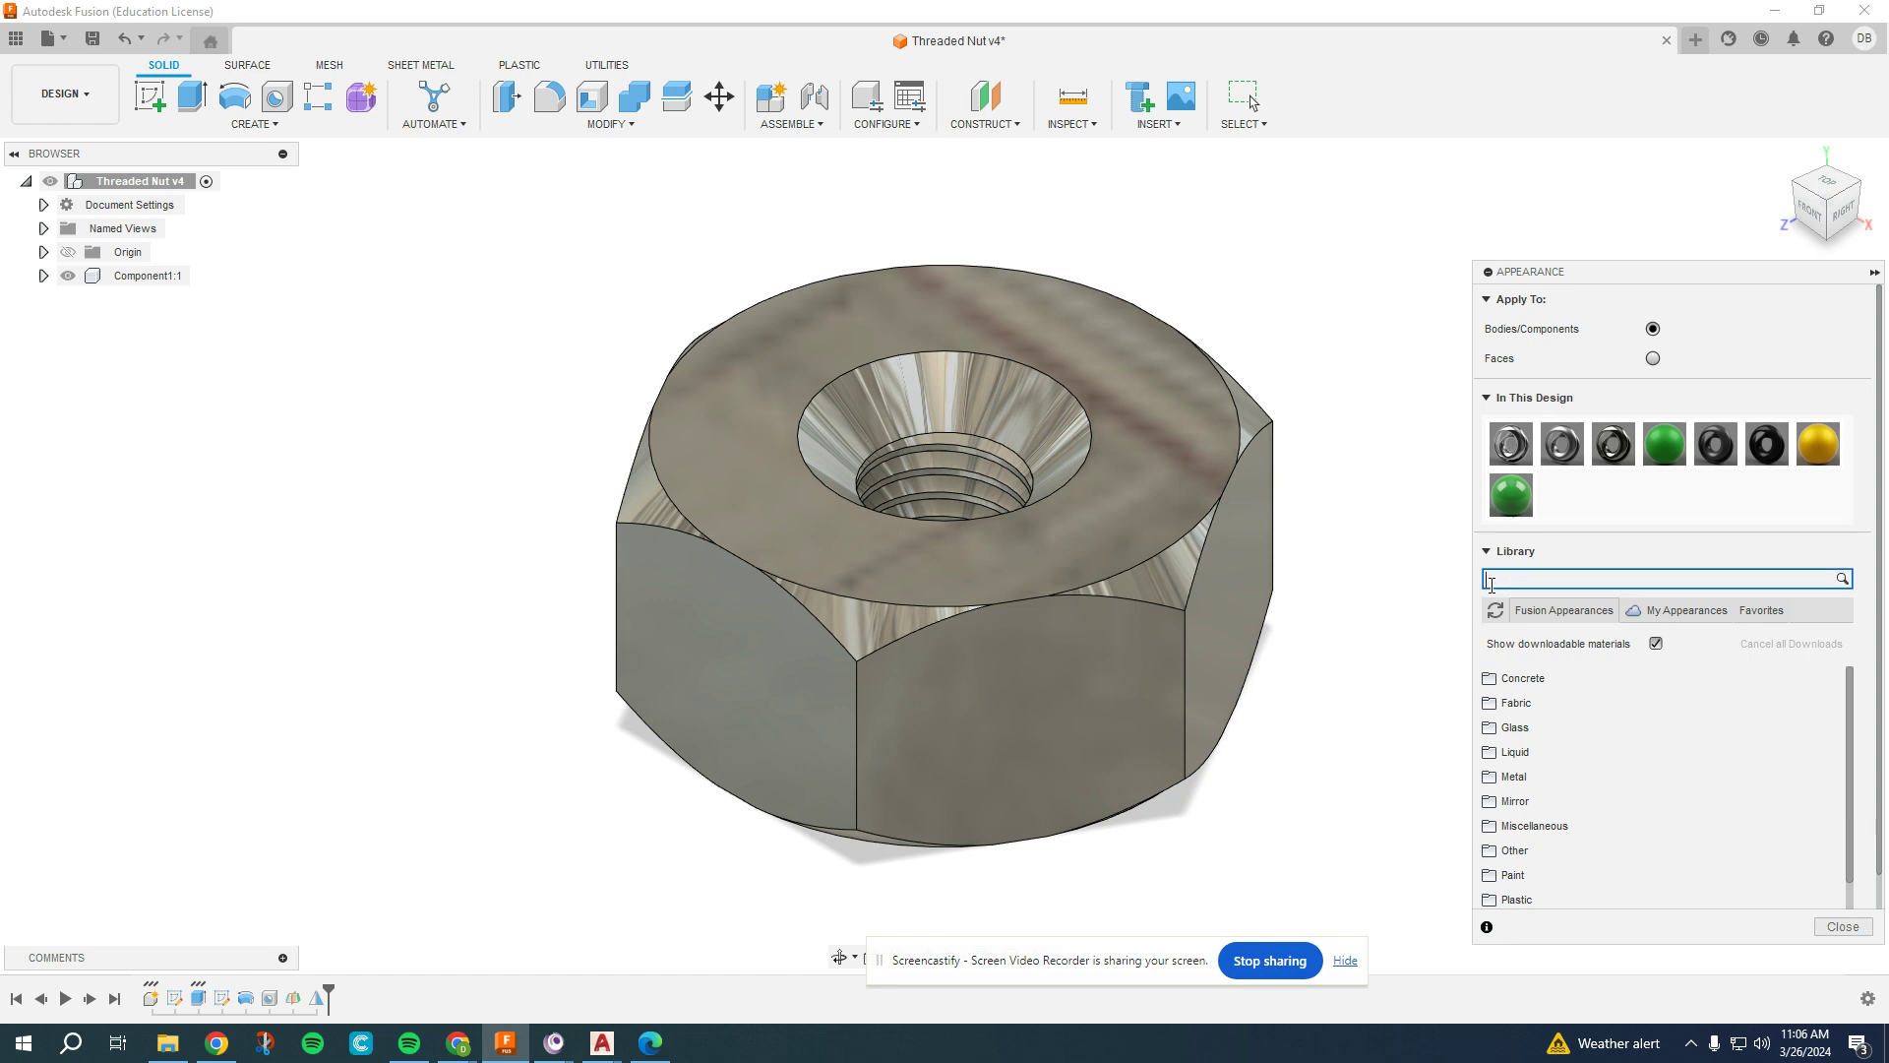
{"action": "type", "text": "chrome"}
{"action": "key", "text": "Return"}
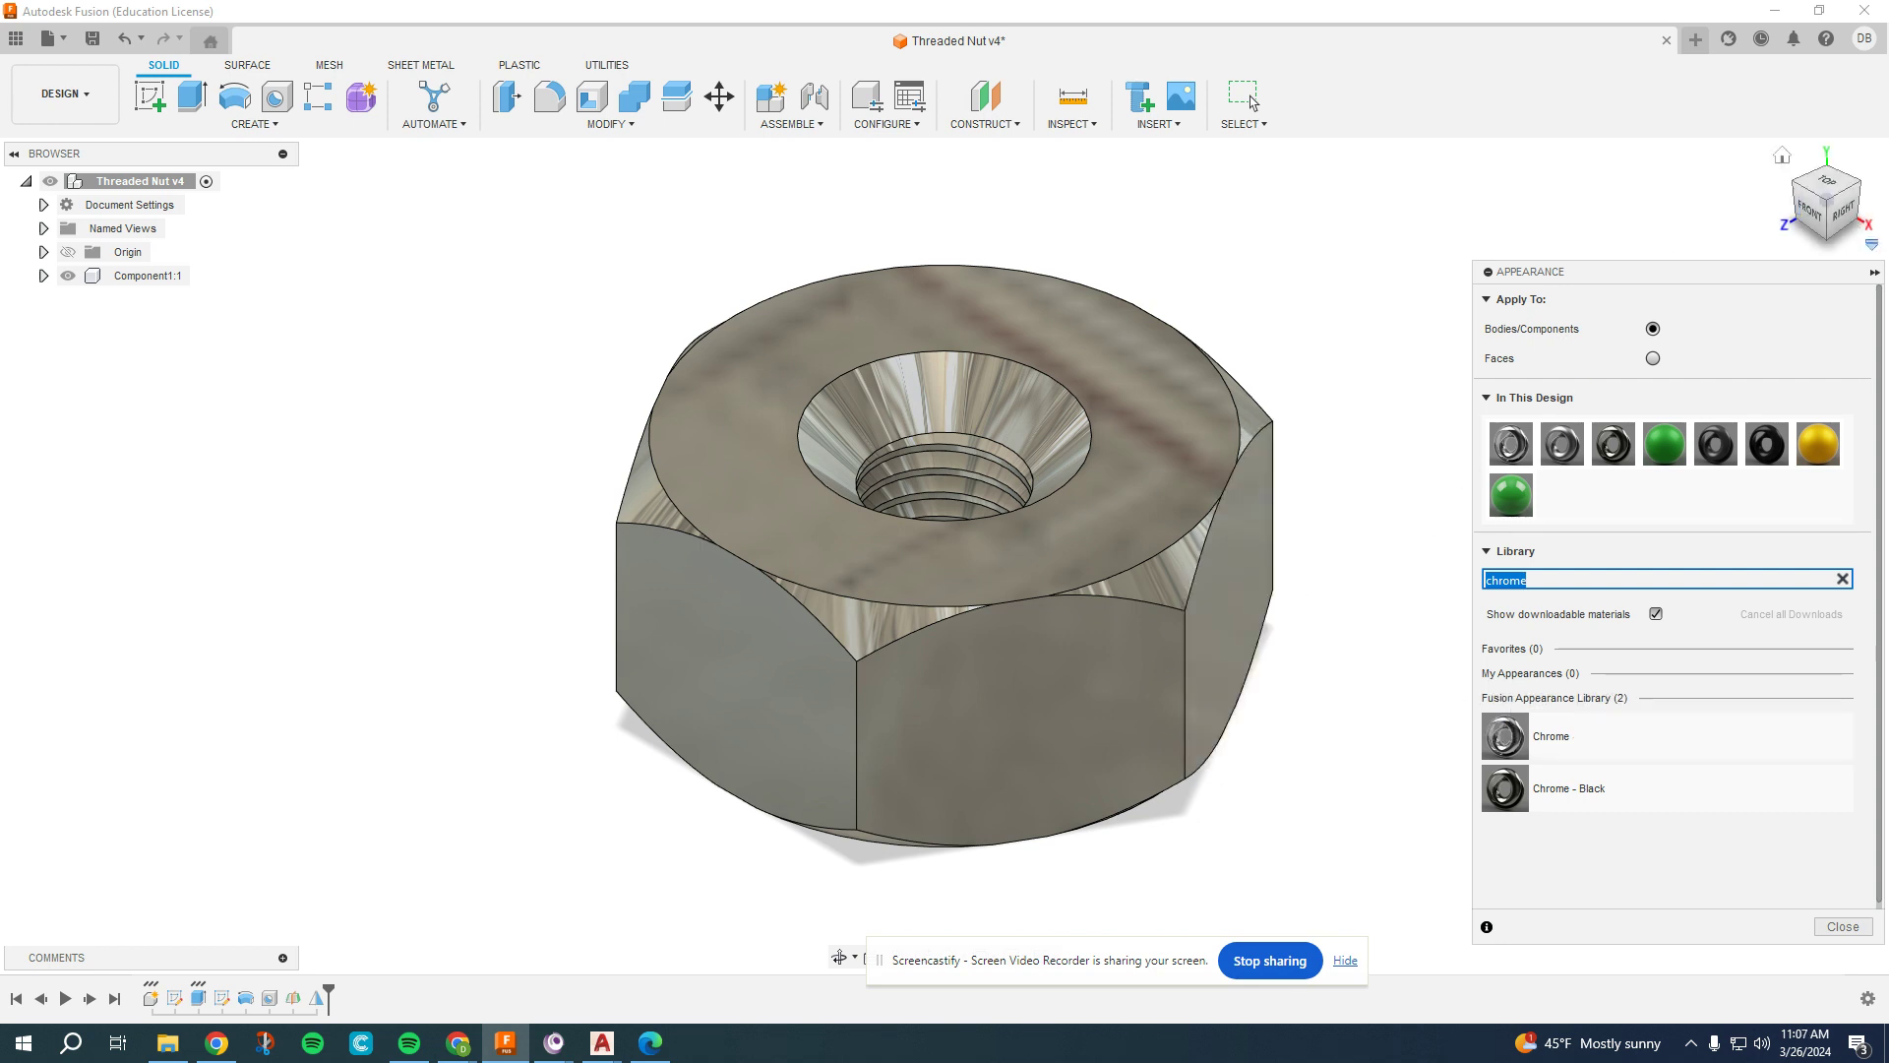
{"action": "left_click", "coordinate": [1874, 272]}
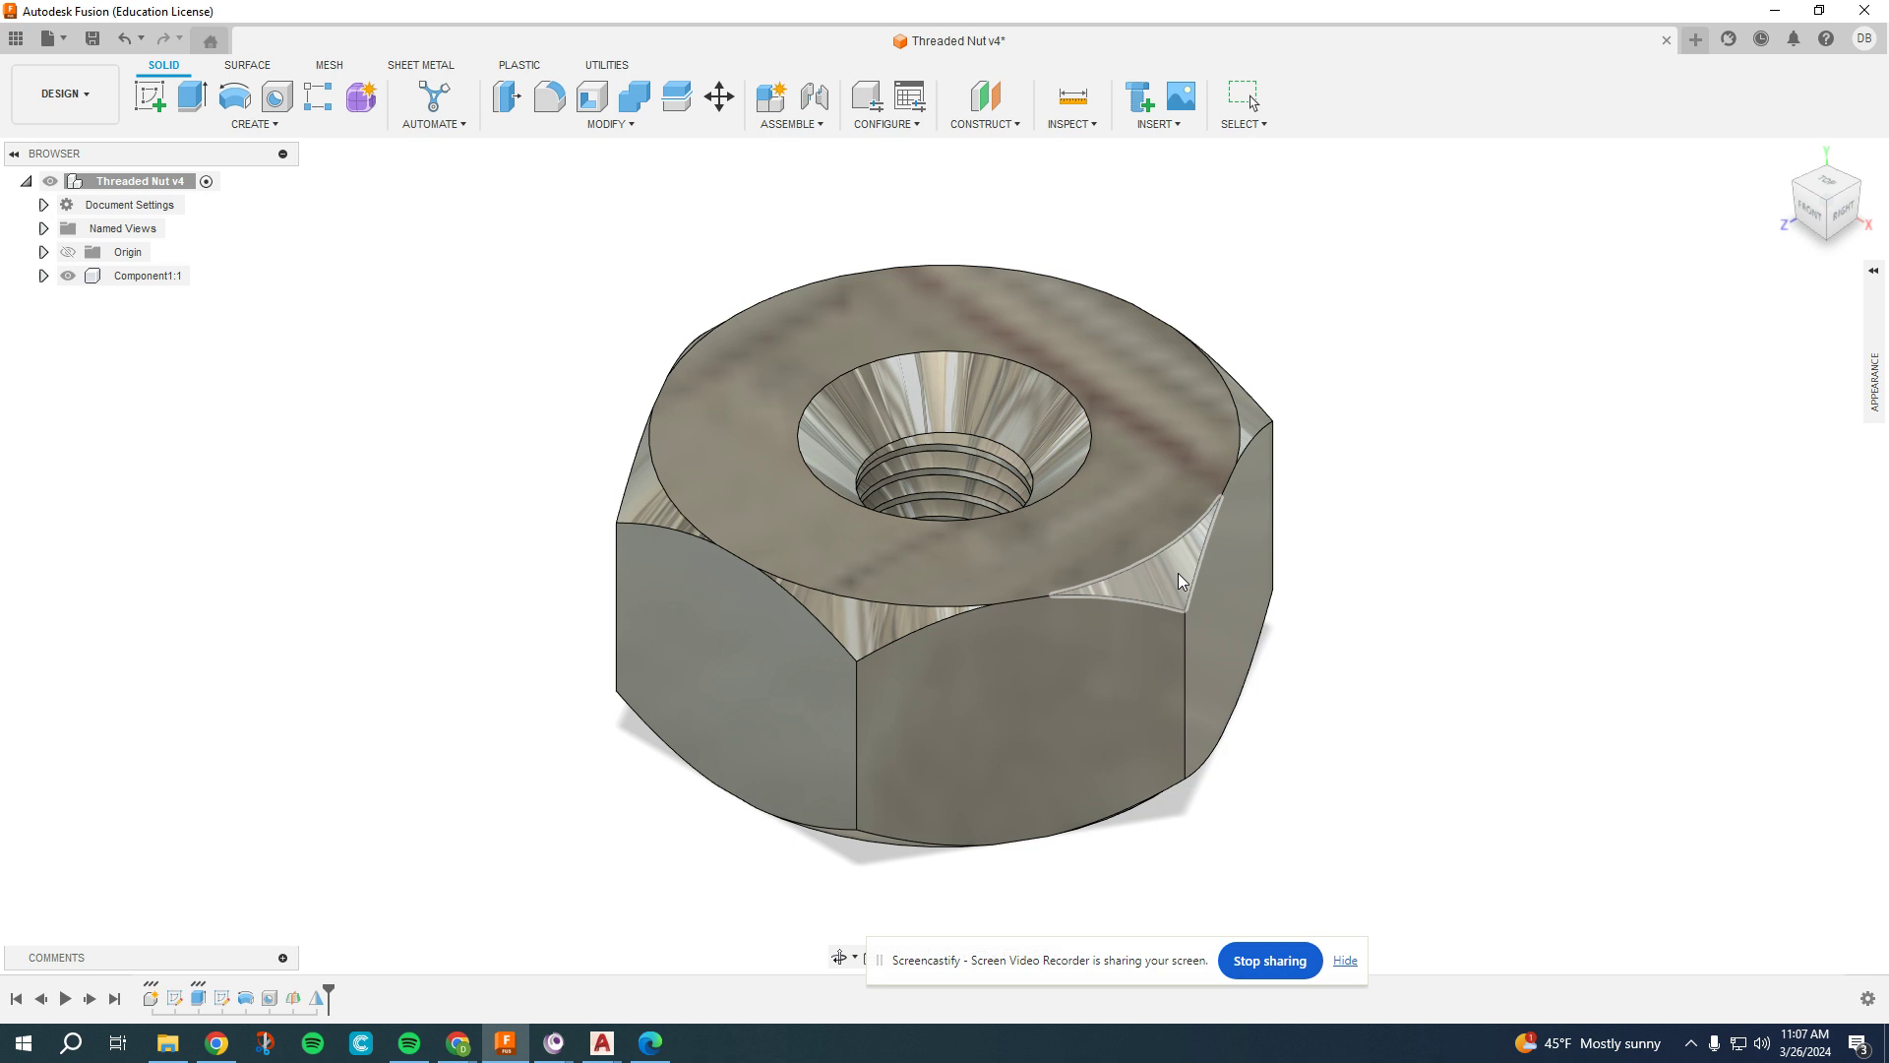
Step: View the properties of the nut's top face to check its physical material and appearance
{"action": "right_click", "coordinate": [1180, 584]}
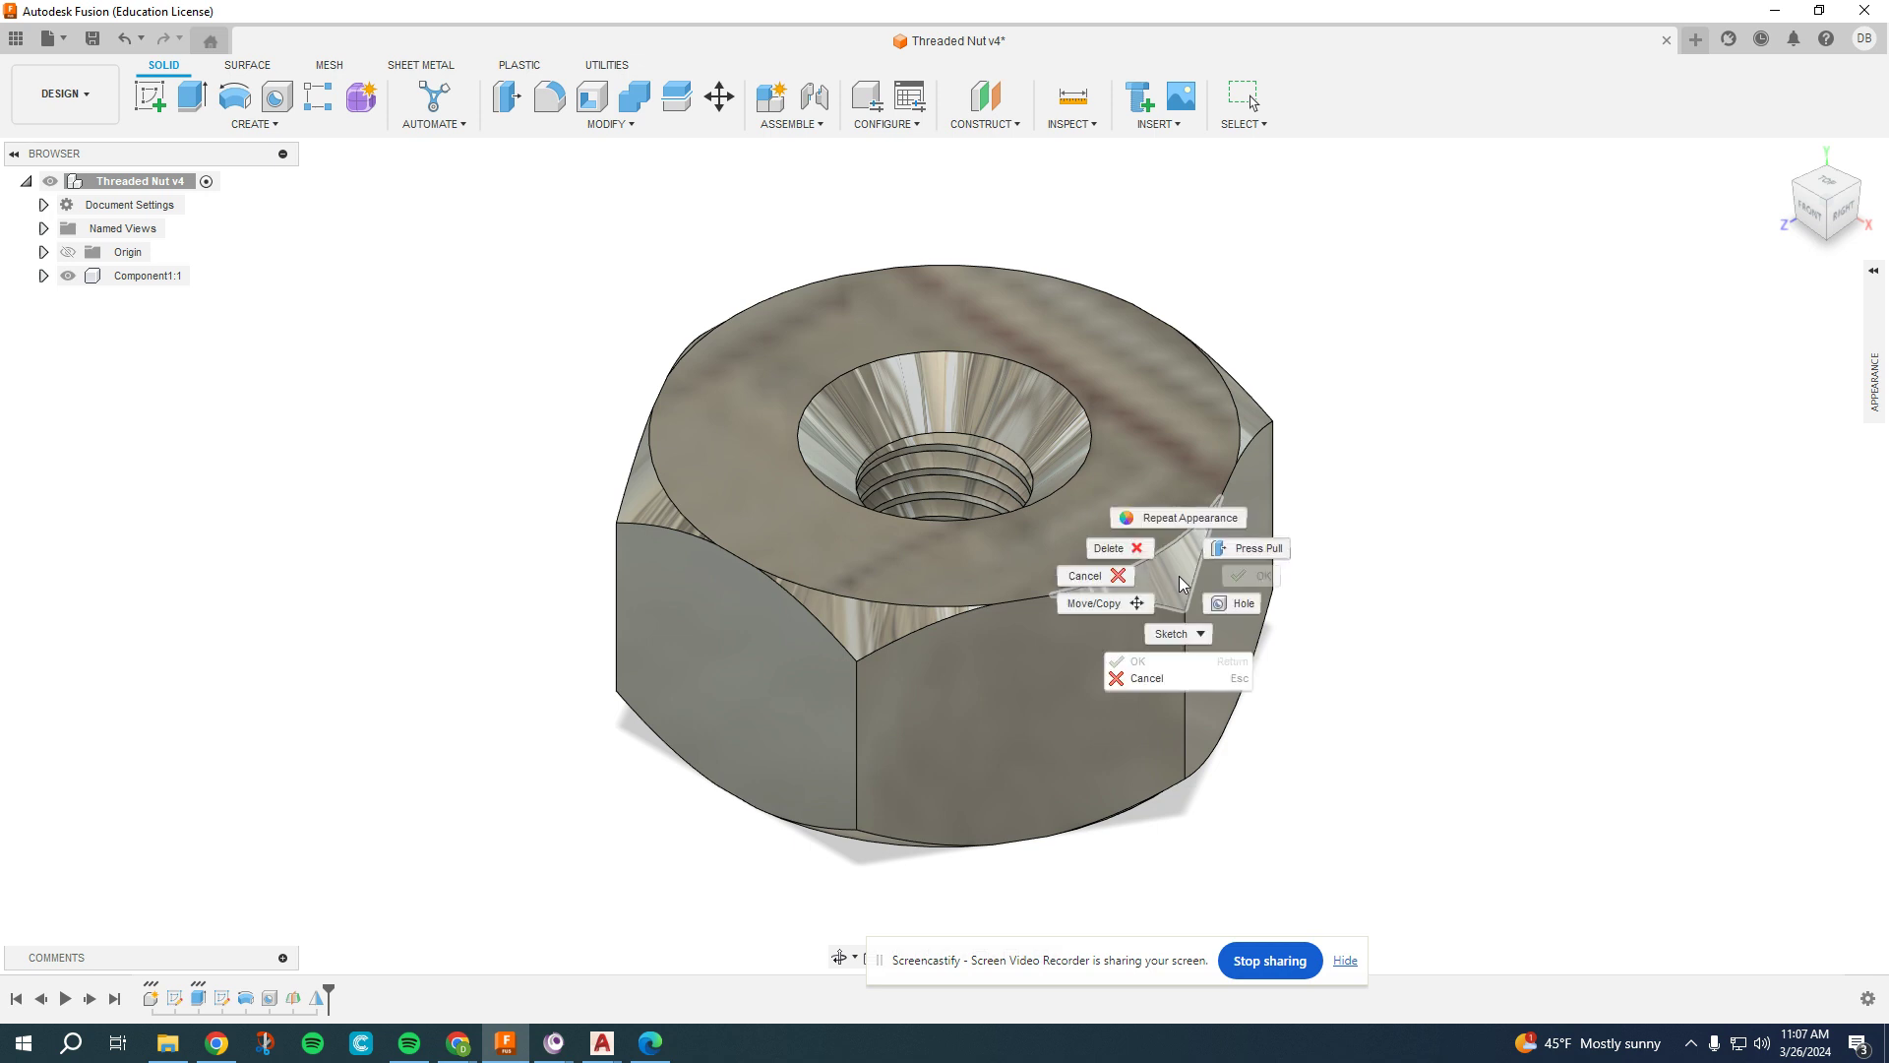
{"action": "left_click", "coordinate": [1443, 469]}
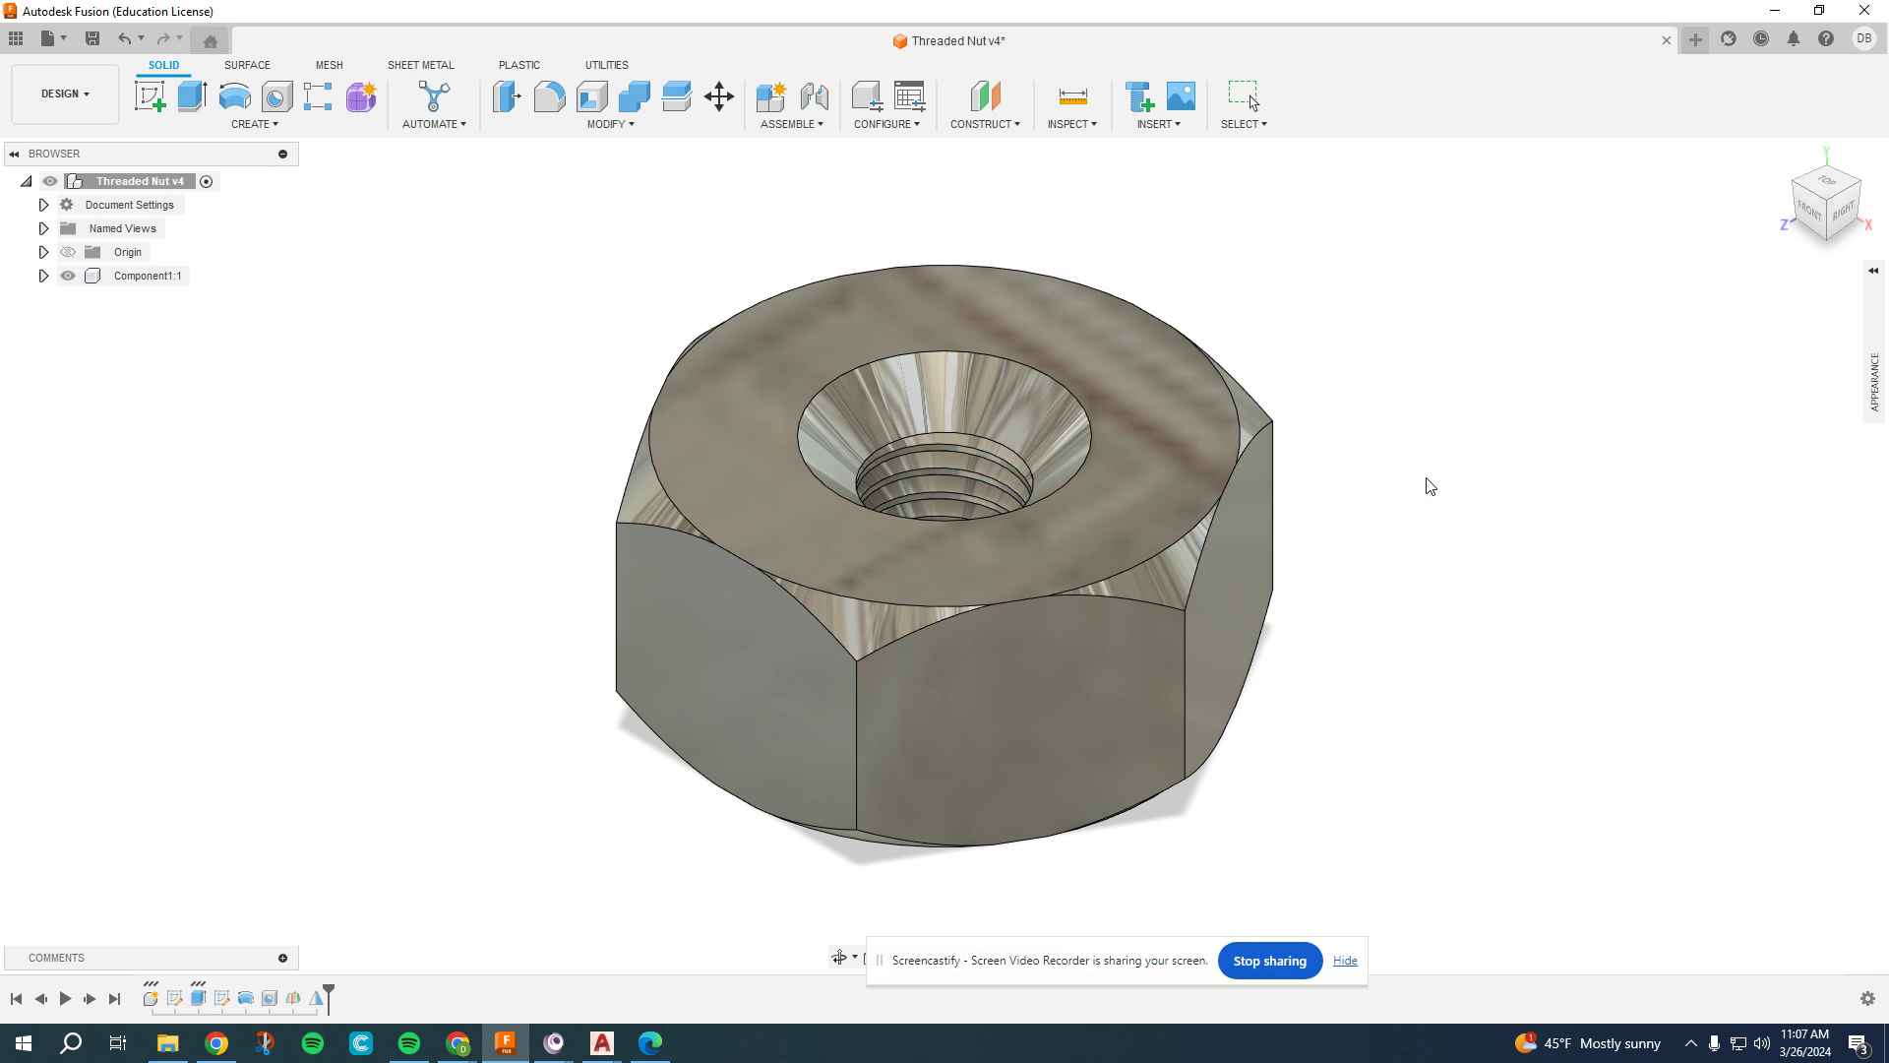
{"action": "left_click", "coordinate": [1154, 465]}
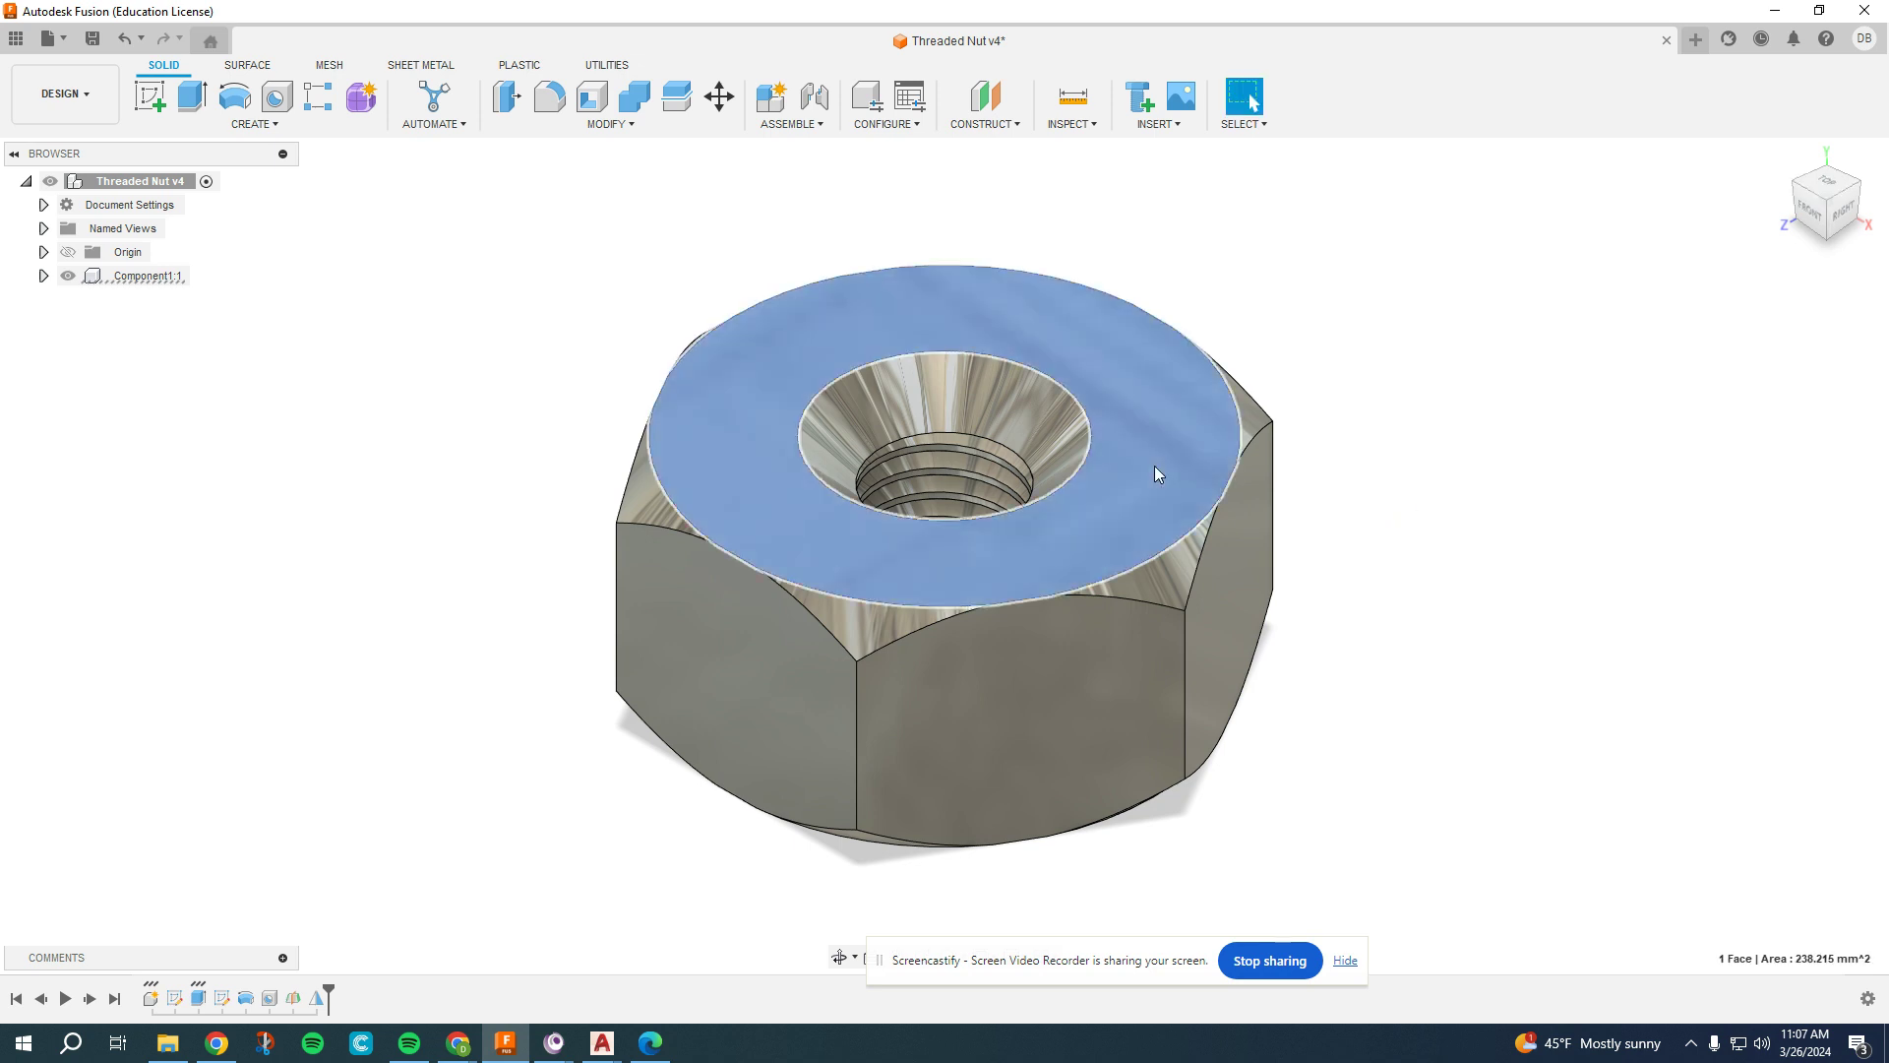
{"action": "right_click", "coordinate": [1154, 464]}
{"action": "left_click", "coordinate": [1131, 746]}
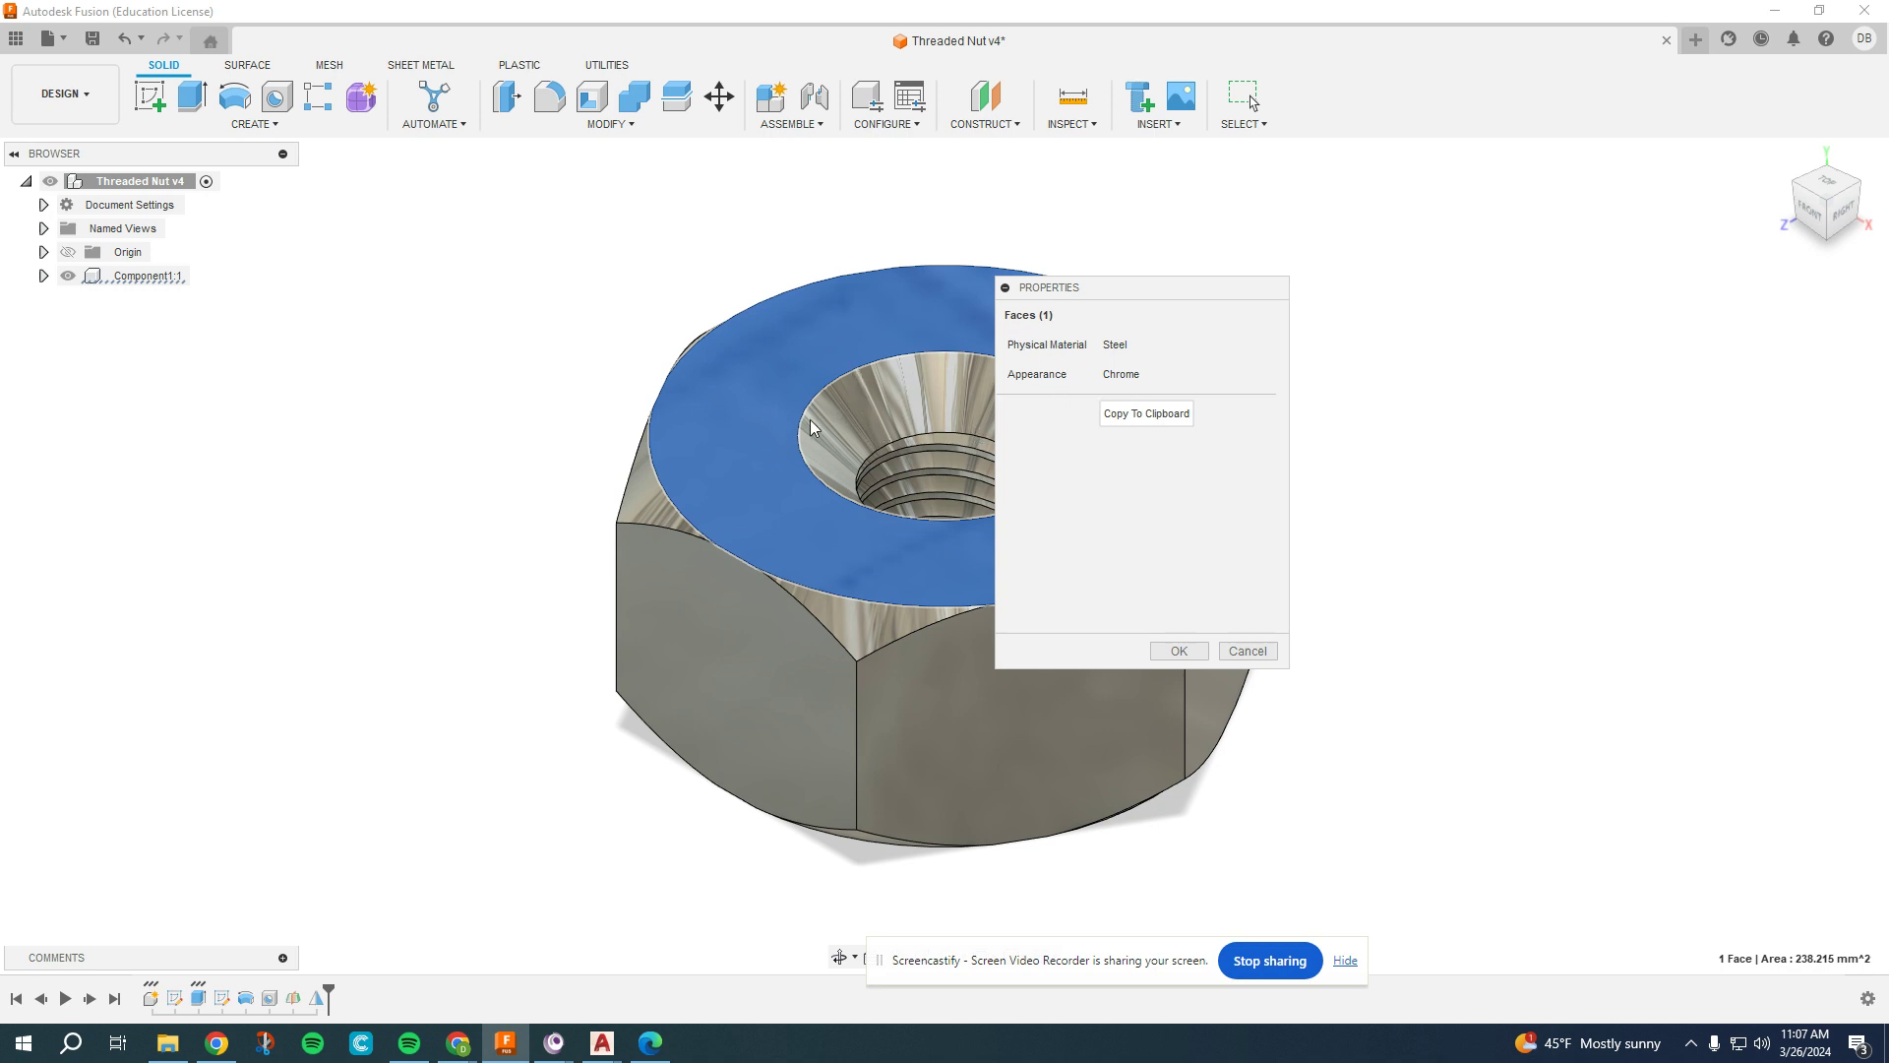
{"action": "left_click", "coordinate": [1180, 652]}
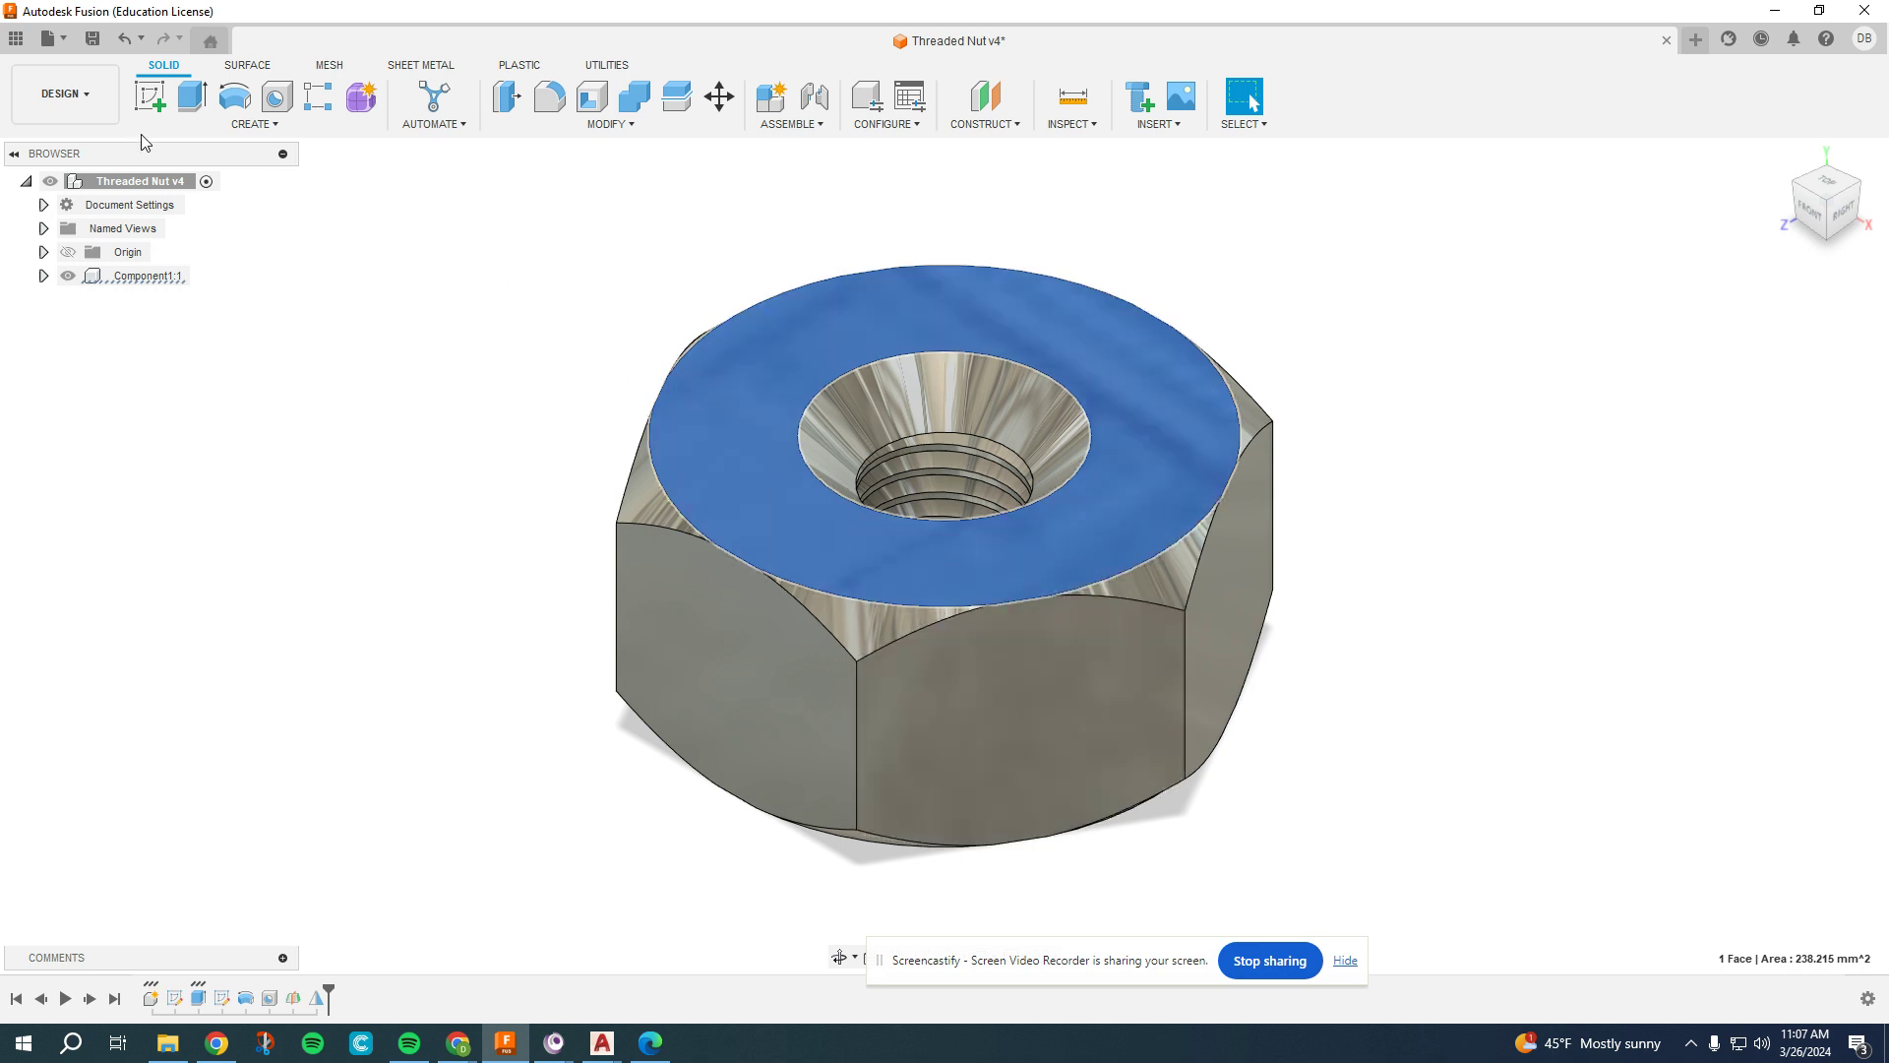
Step: Switch the threaded nut design to the Render workspace
{"action": "left_click", "coordinate": [88, 93]}
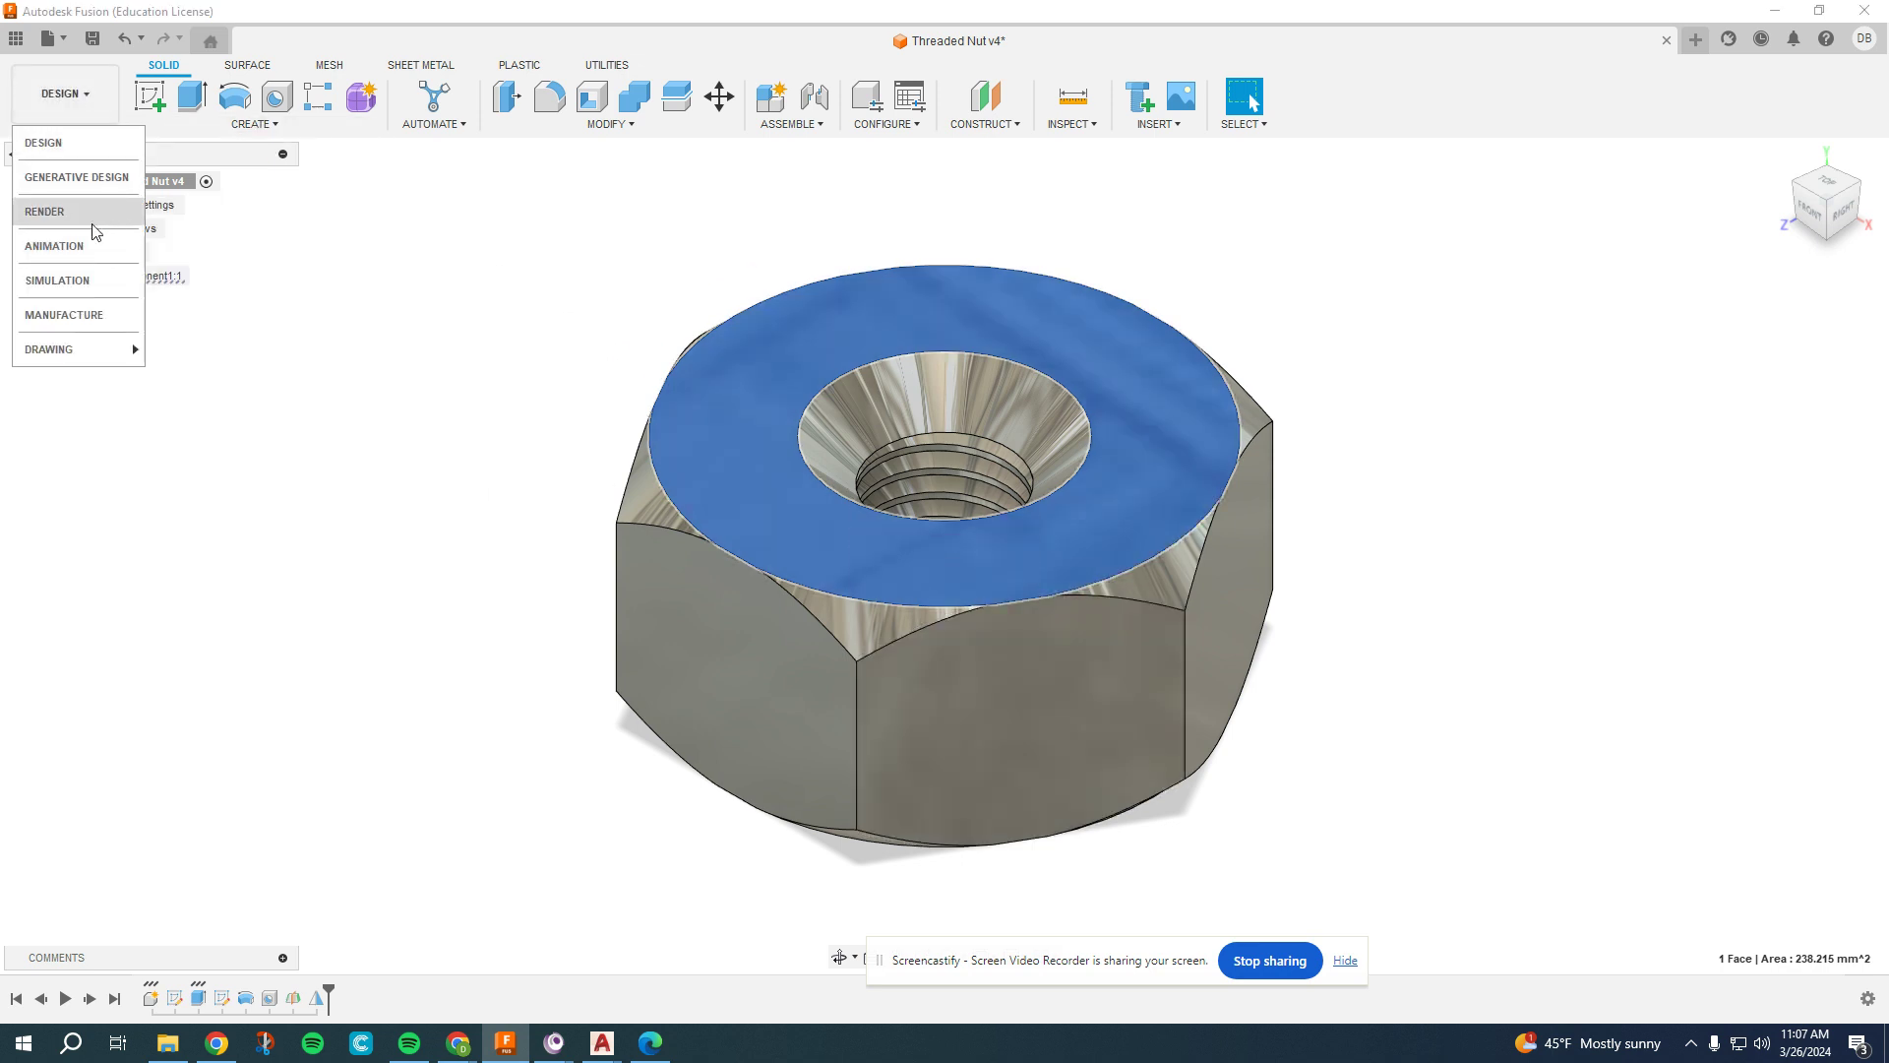
{"action": "left_click", "coordinate": [84, 212]}
{"action": "left_click", "coordinate": [1546, 548]}
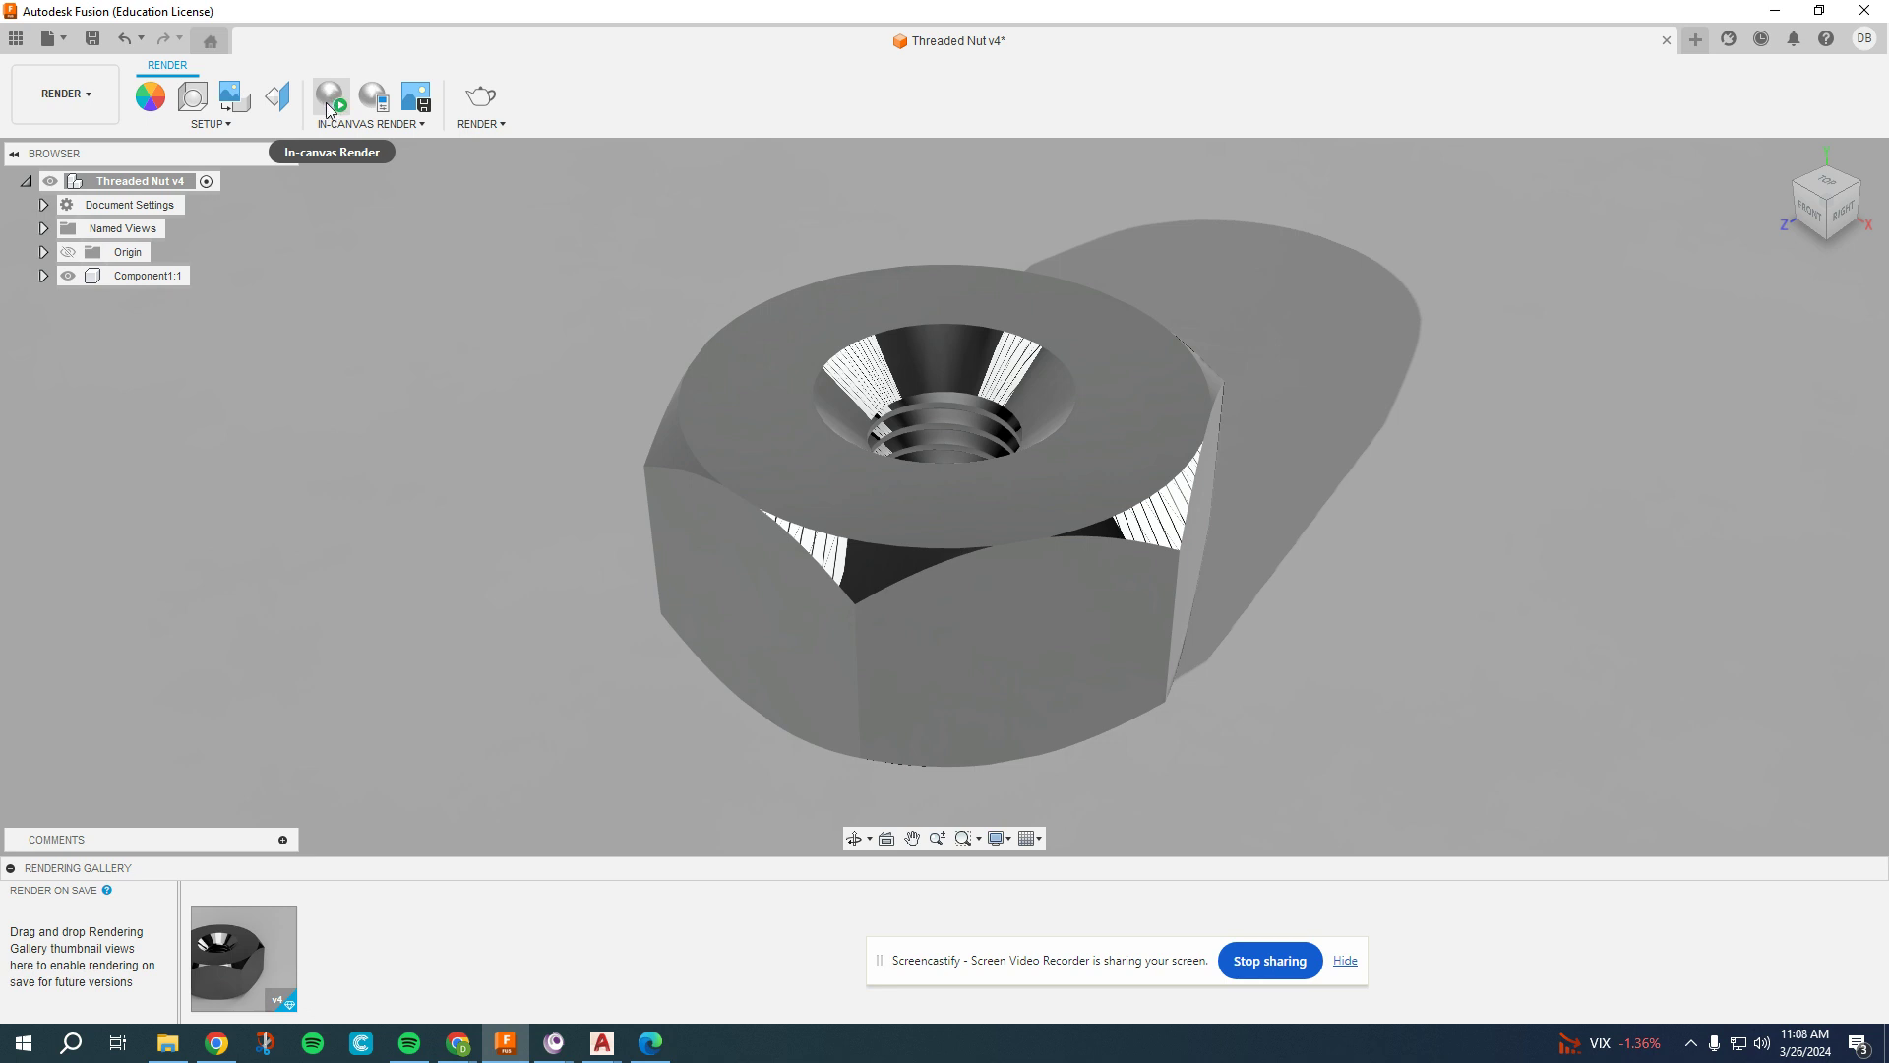
Step: Set the scene camera's focal length to 40 mm
{"action": "left_click", "coordinate": [196, 100]}
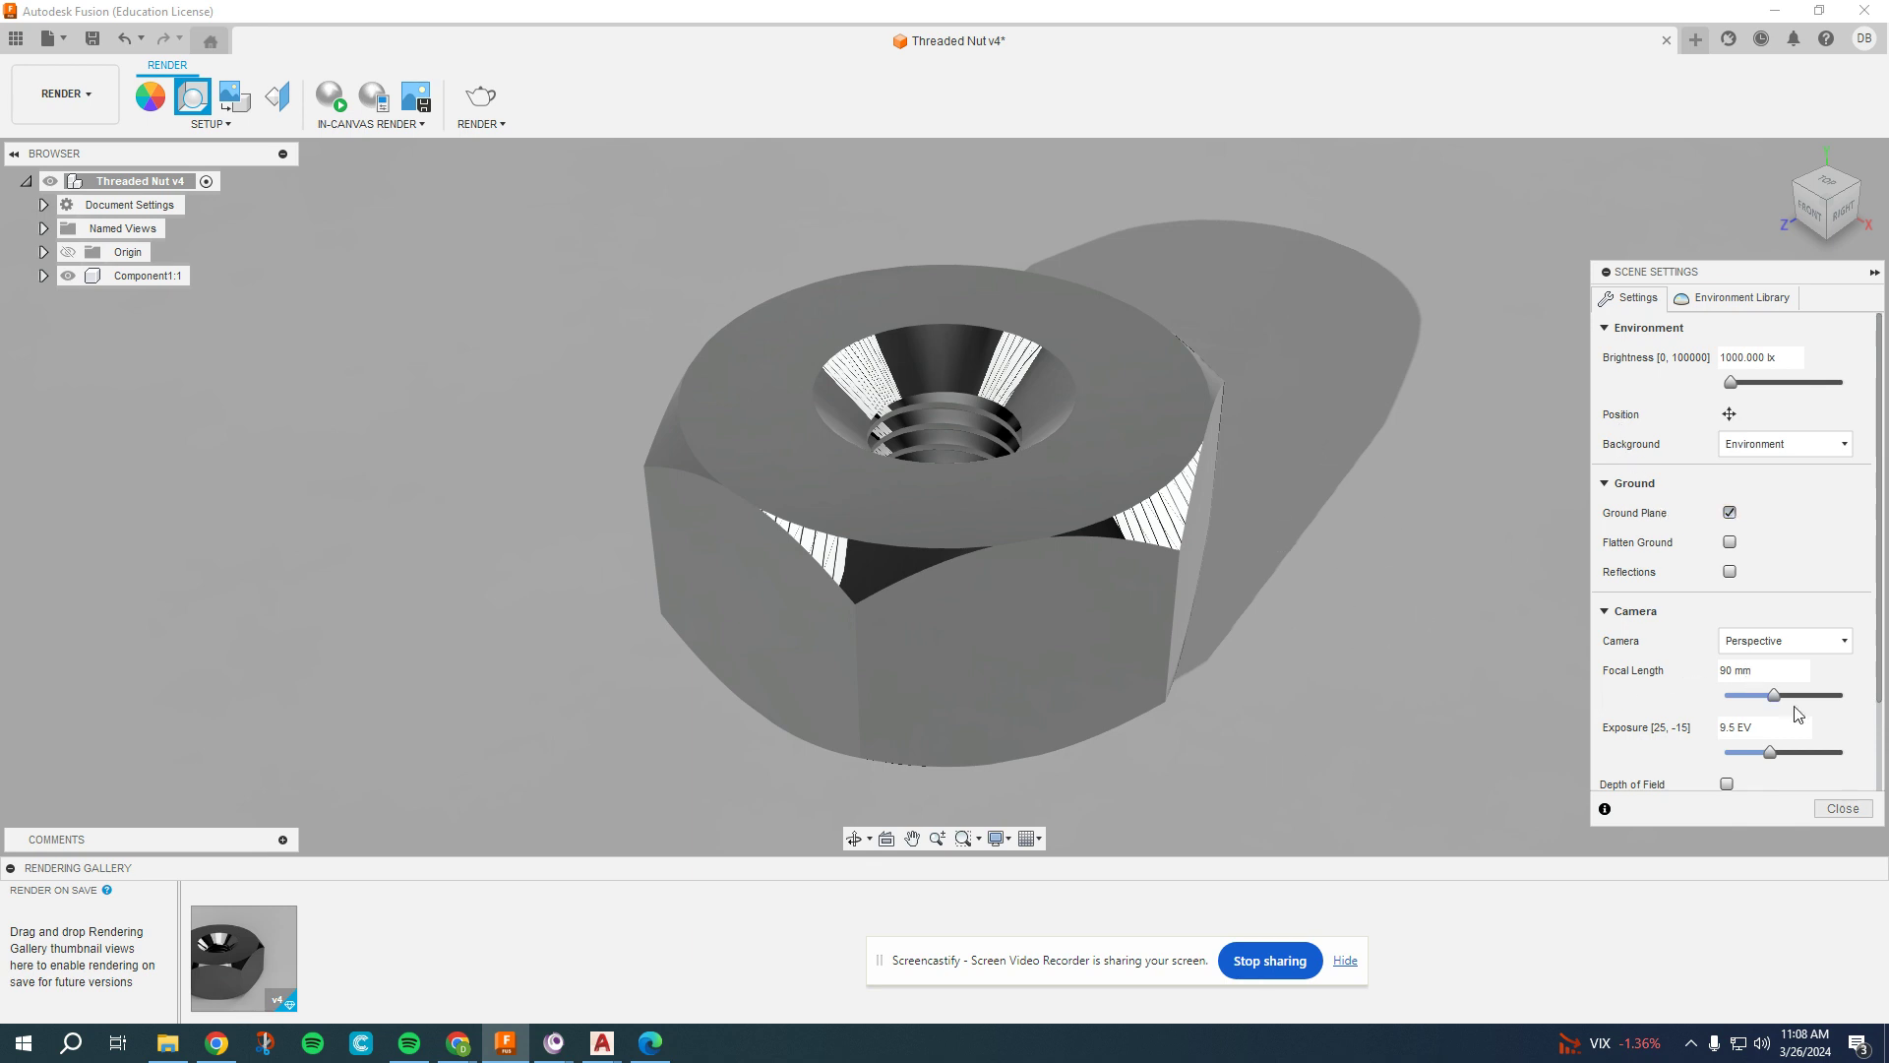
{"action": "mouse_move", "coordinate": [1774, 694]}
{"action": "left_mouse_down"}
{"action": "mouse_move", "coordinate": [1832, 705]}
{"action": "mouse_move", "coordinate": [1748, 717]}
{"action": "left_mouse_up"}
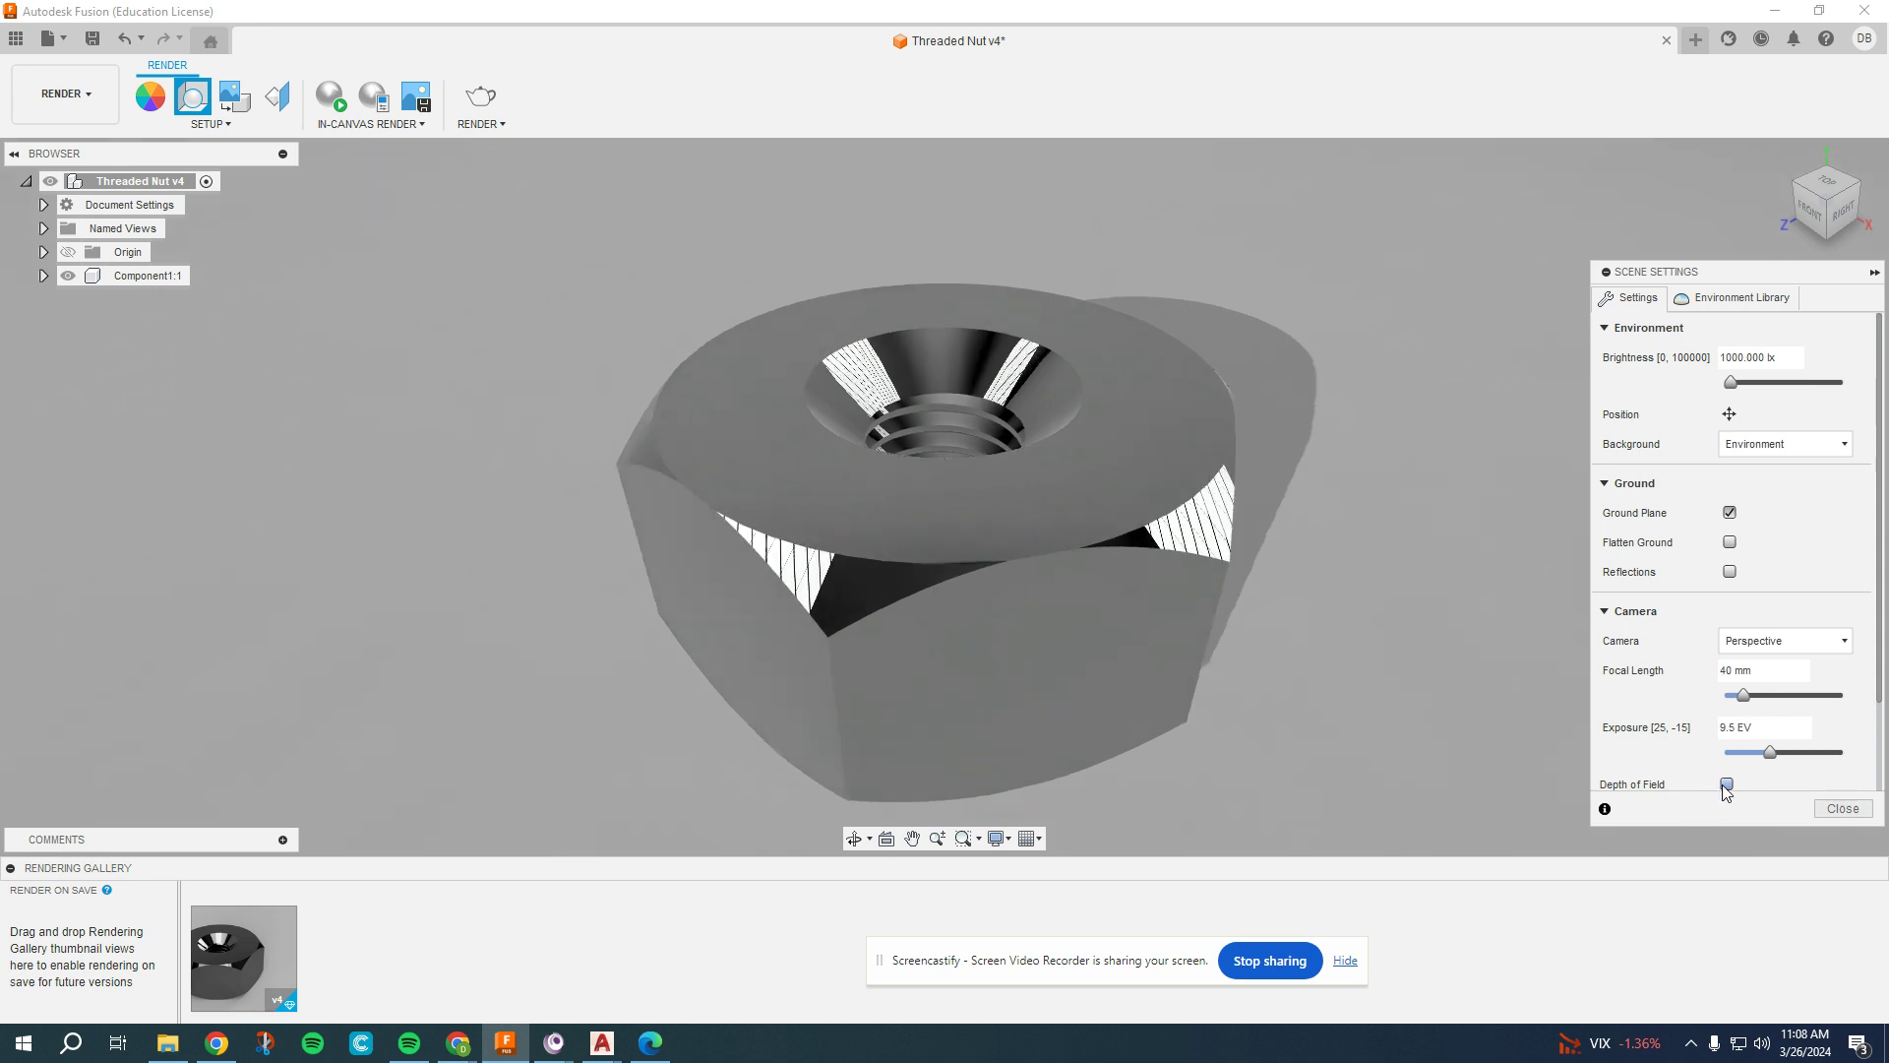
{"action": "scroll", "coordinate": [1728, 773], "scroll_direction": "down", "scroll_amount": 2}
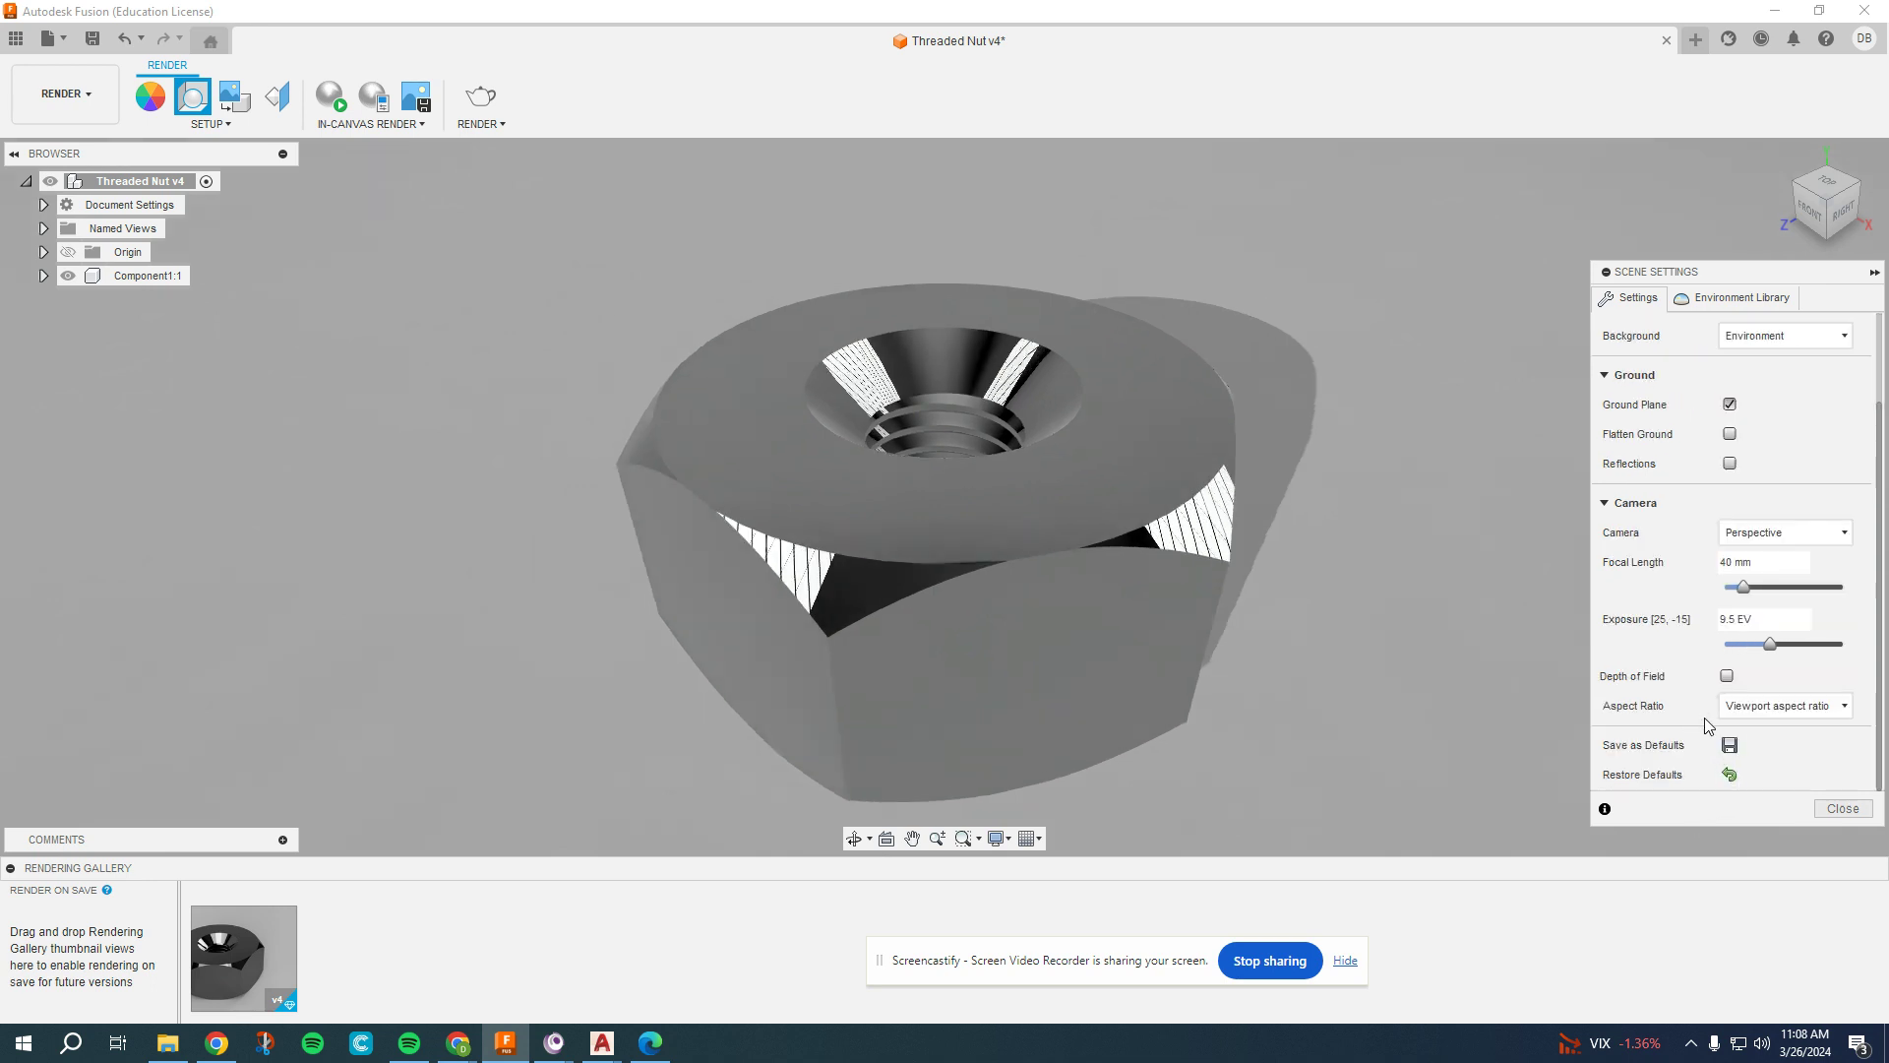
{"action": "scroll", "coordinate": [1708, 726], "scroll_direction": "up", "scroll_amount": 2}
Step: Apply the Rim Highlights environment from the Fusion Library to the scene
{"action": "left_click", "coordinate": [1728, 303]}
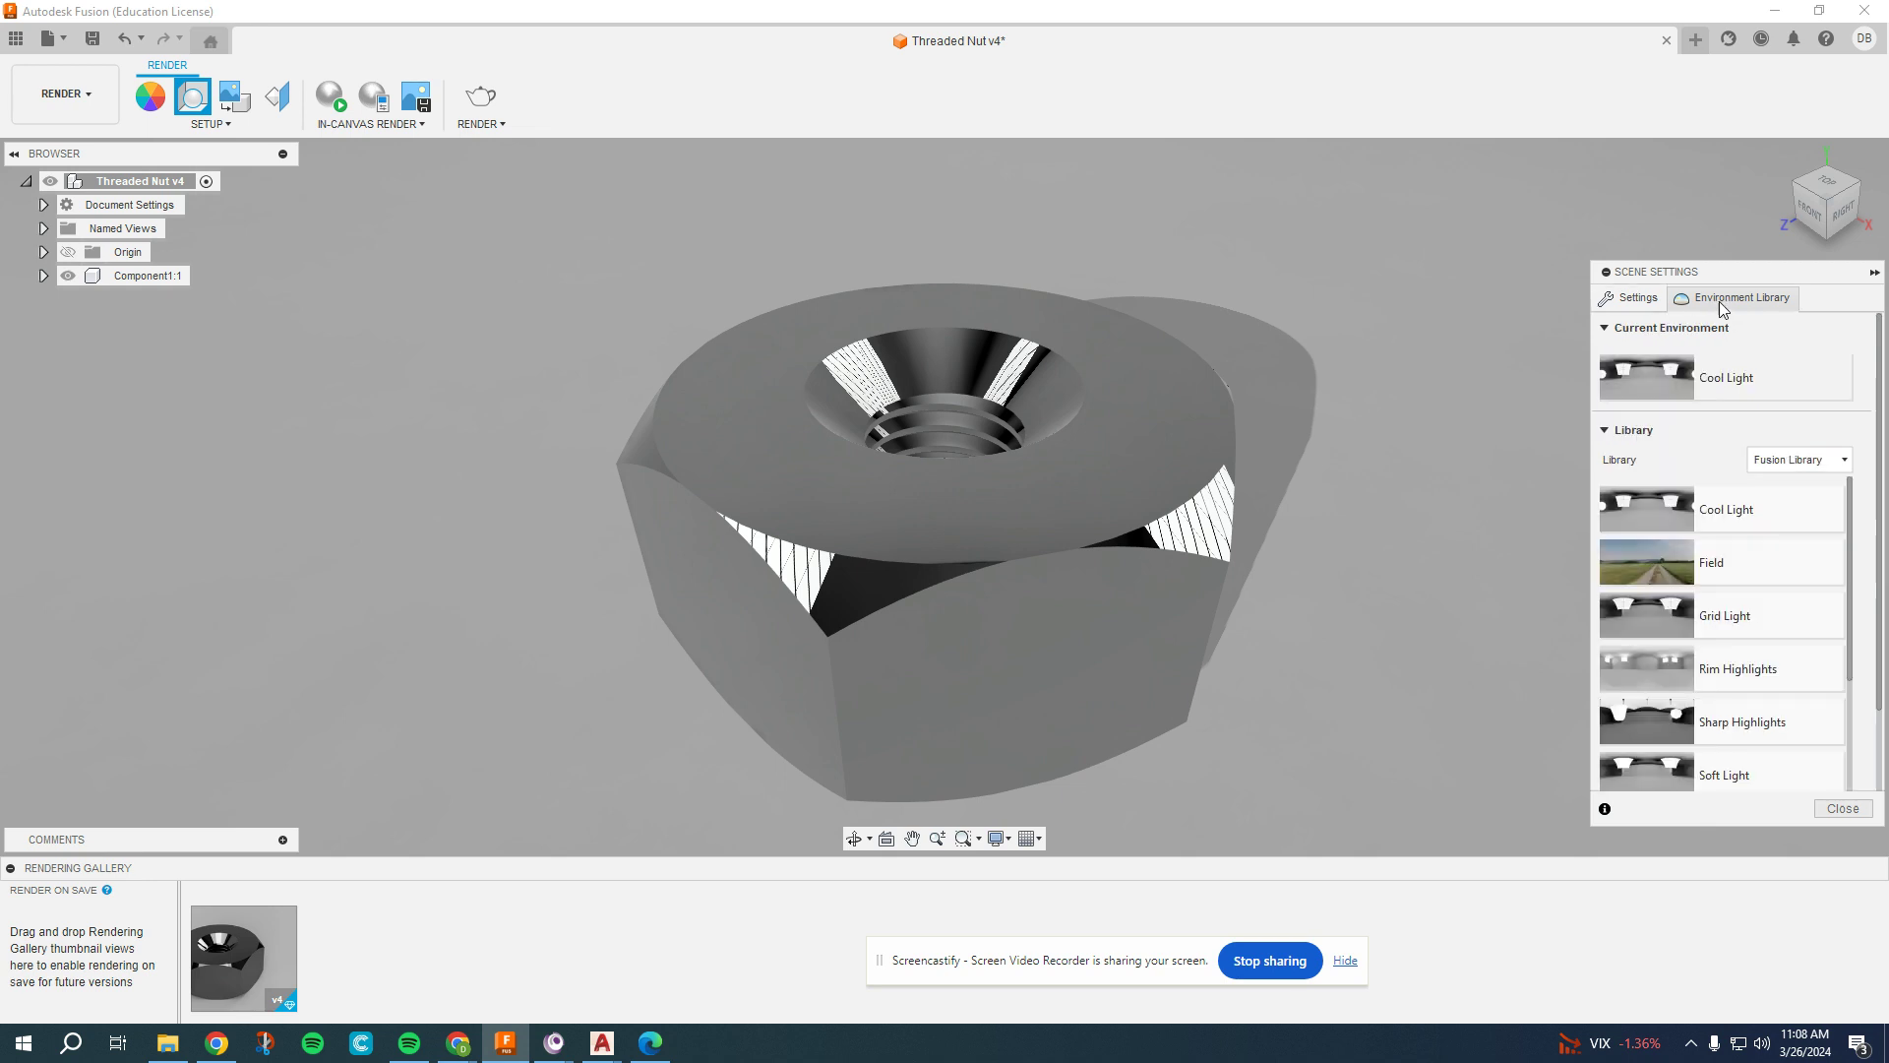
{"action": "left_click_drag", "start_coordinate": [1643, 677], "coordinate": [1505, 638]}
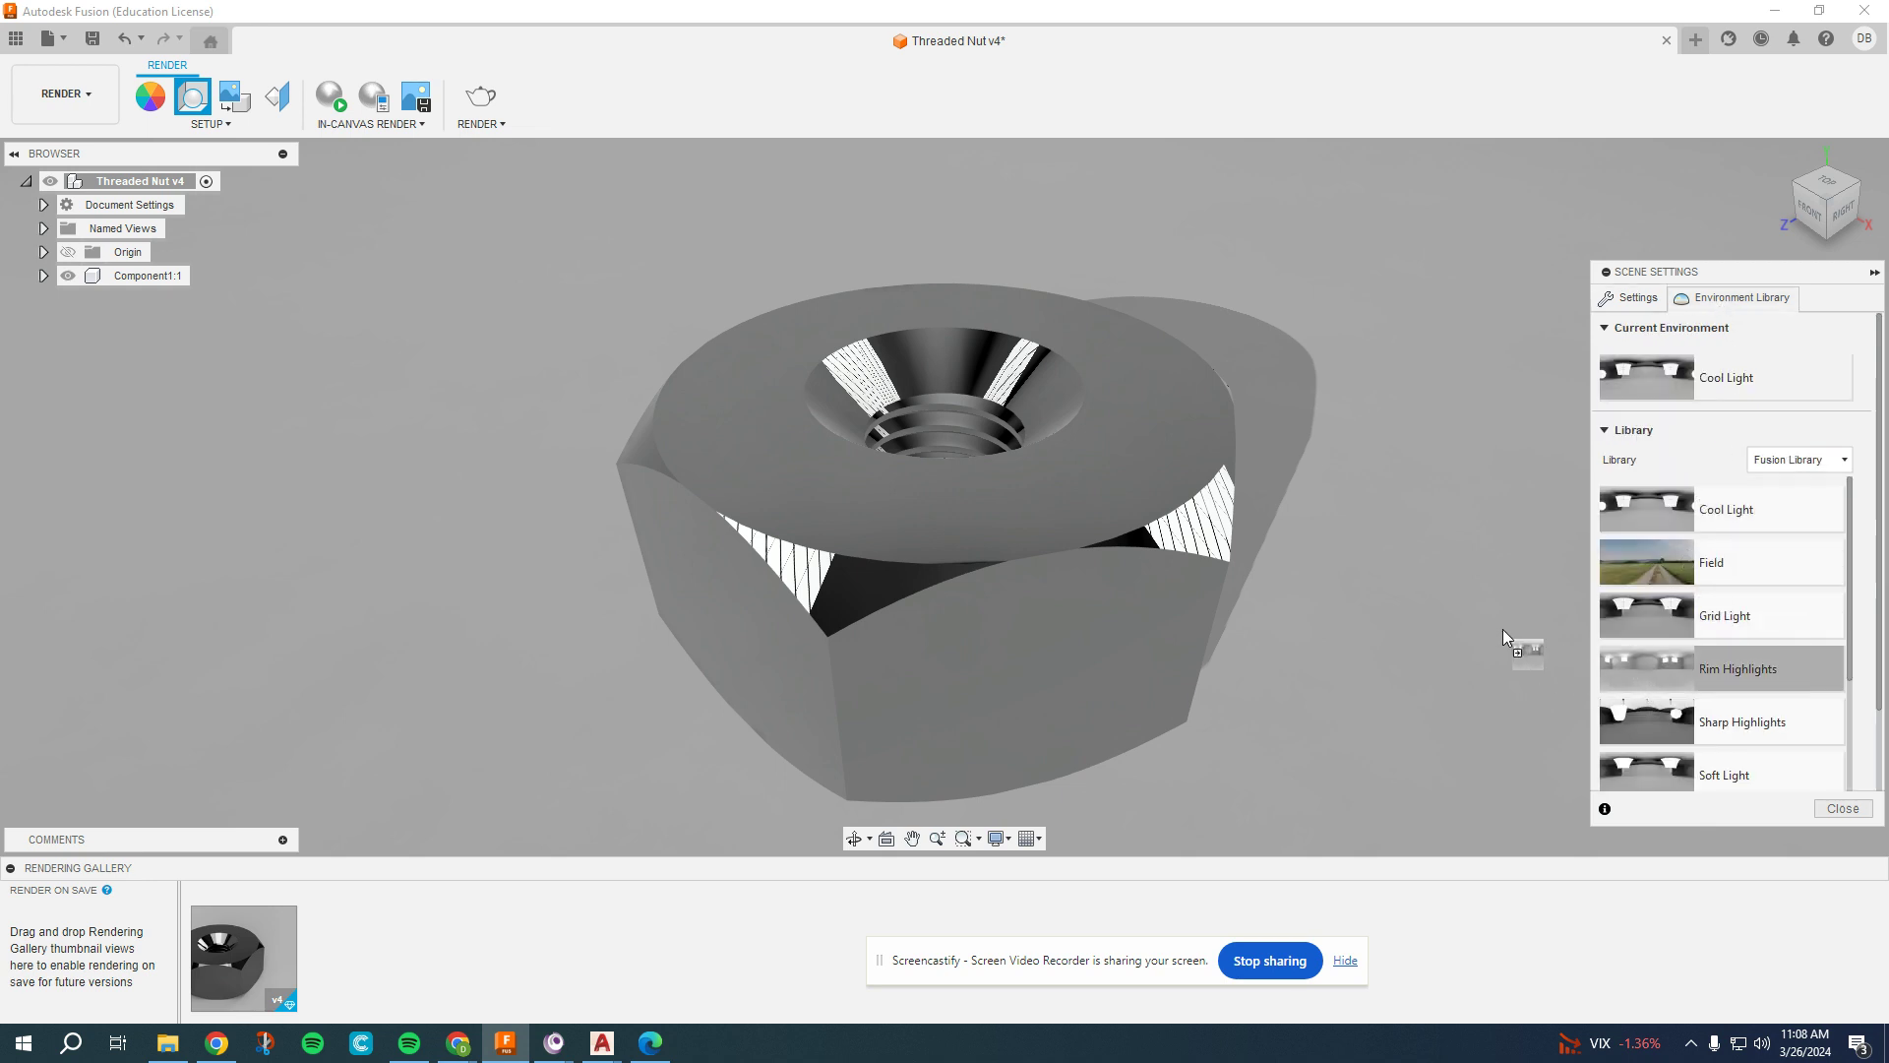
{"action": "left_click_drag", "start_coordinate": [1448, 563], "coordinate": [1447, 563]}
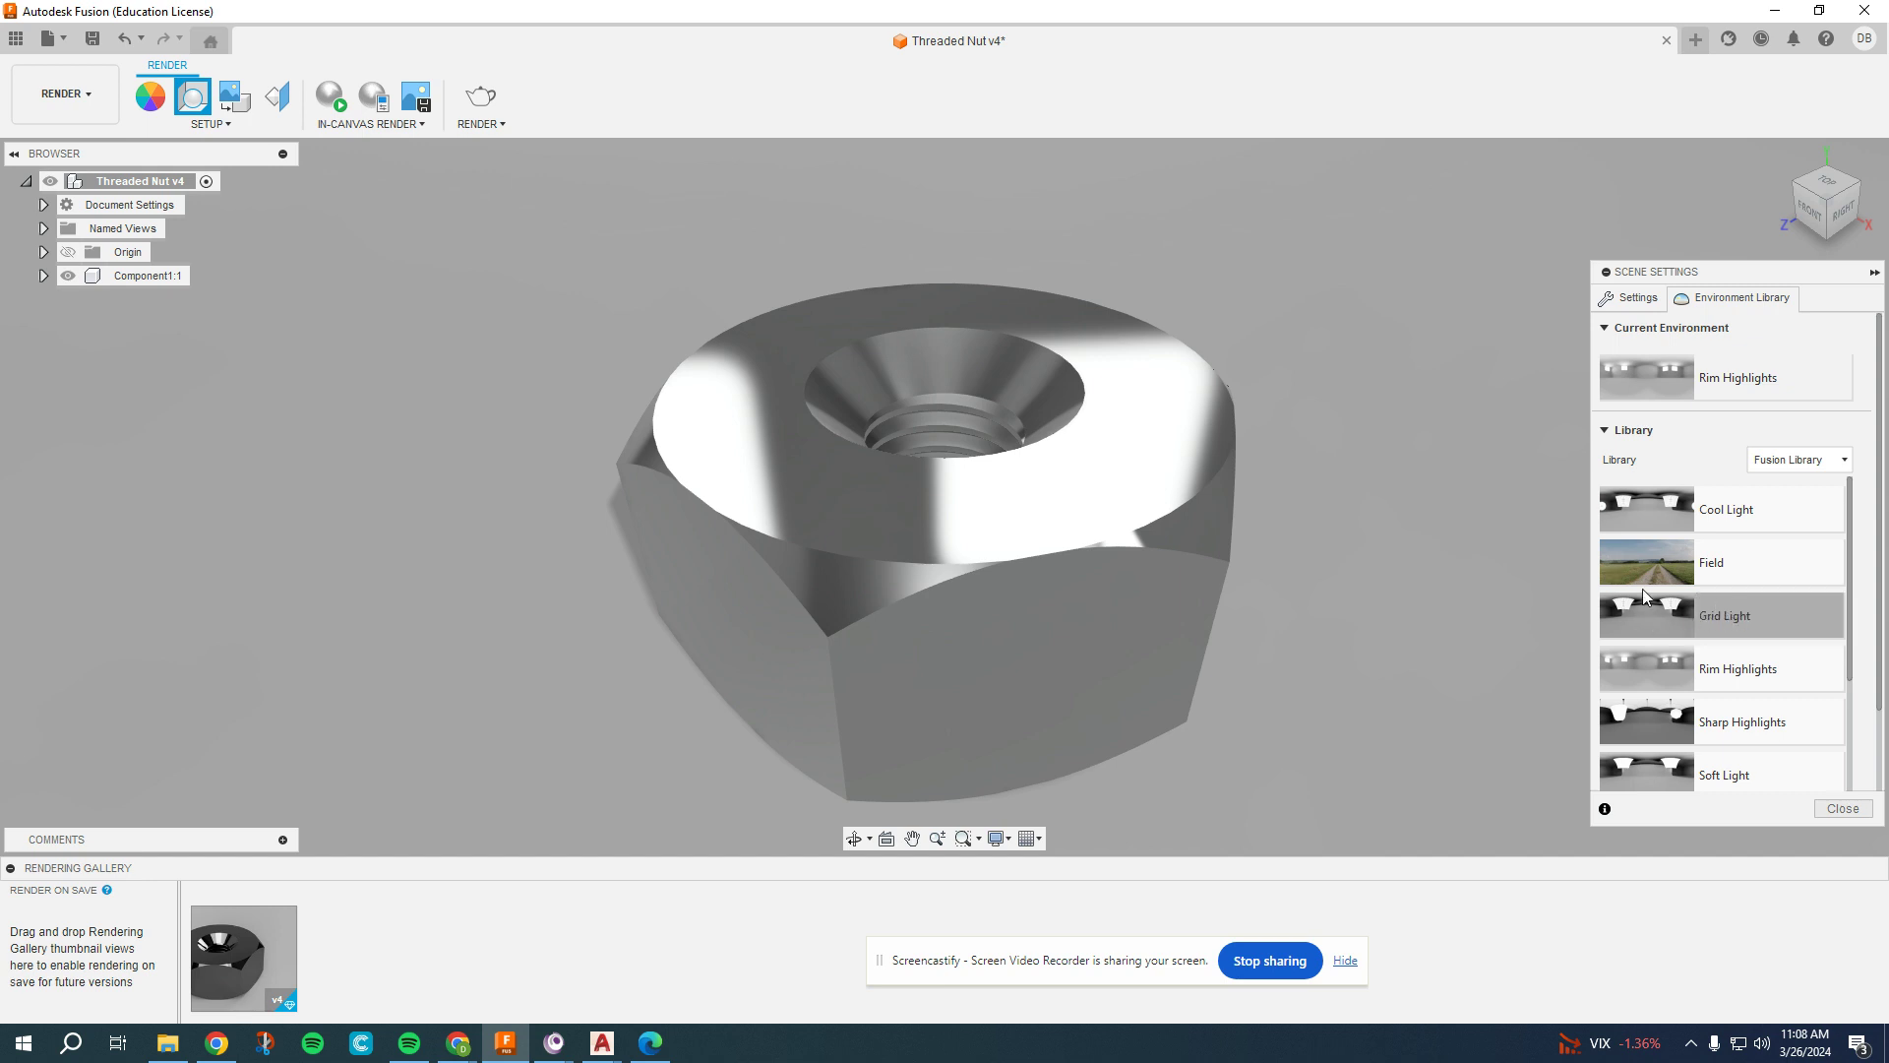
Step: Download the Crossroads environment and apply it to the scene
{"action": "scroll", "coordinate": [1674, 642], "scroll_direction": "down", "scroll_amount": 4}
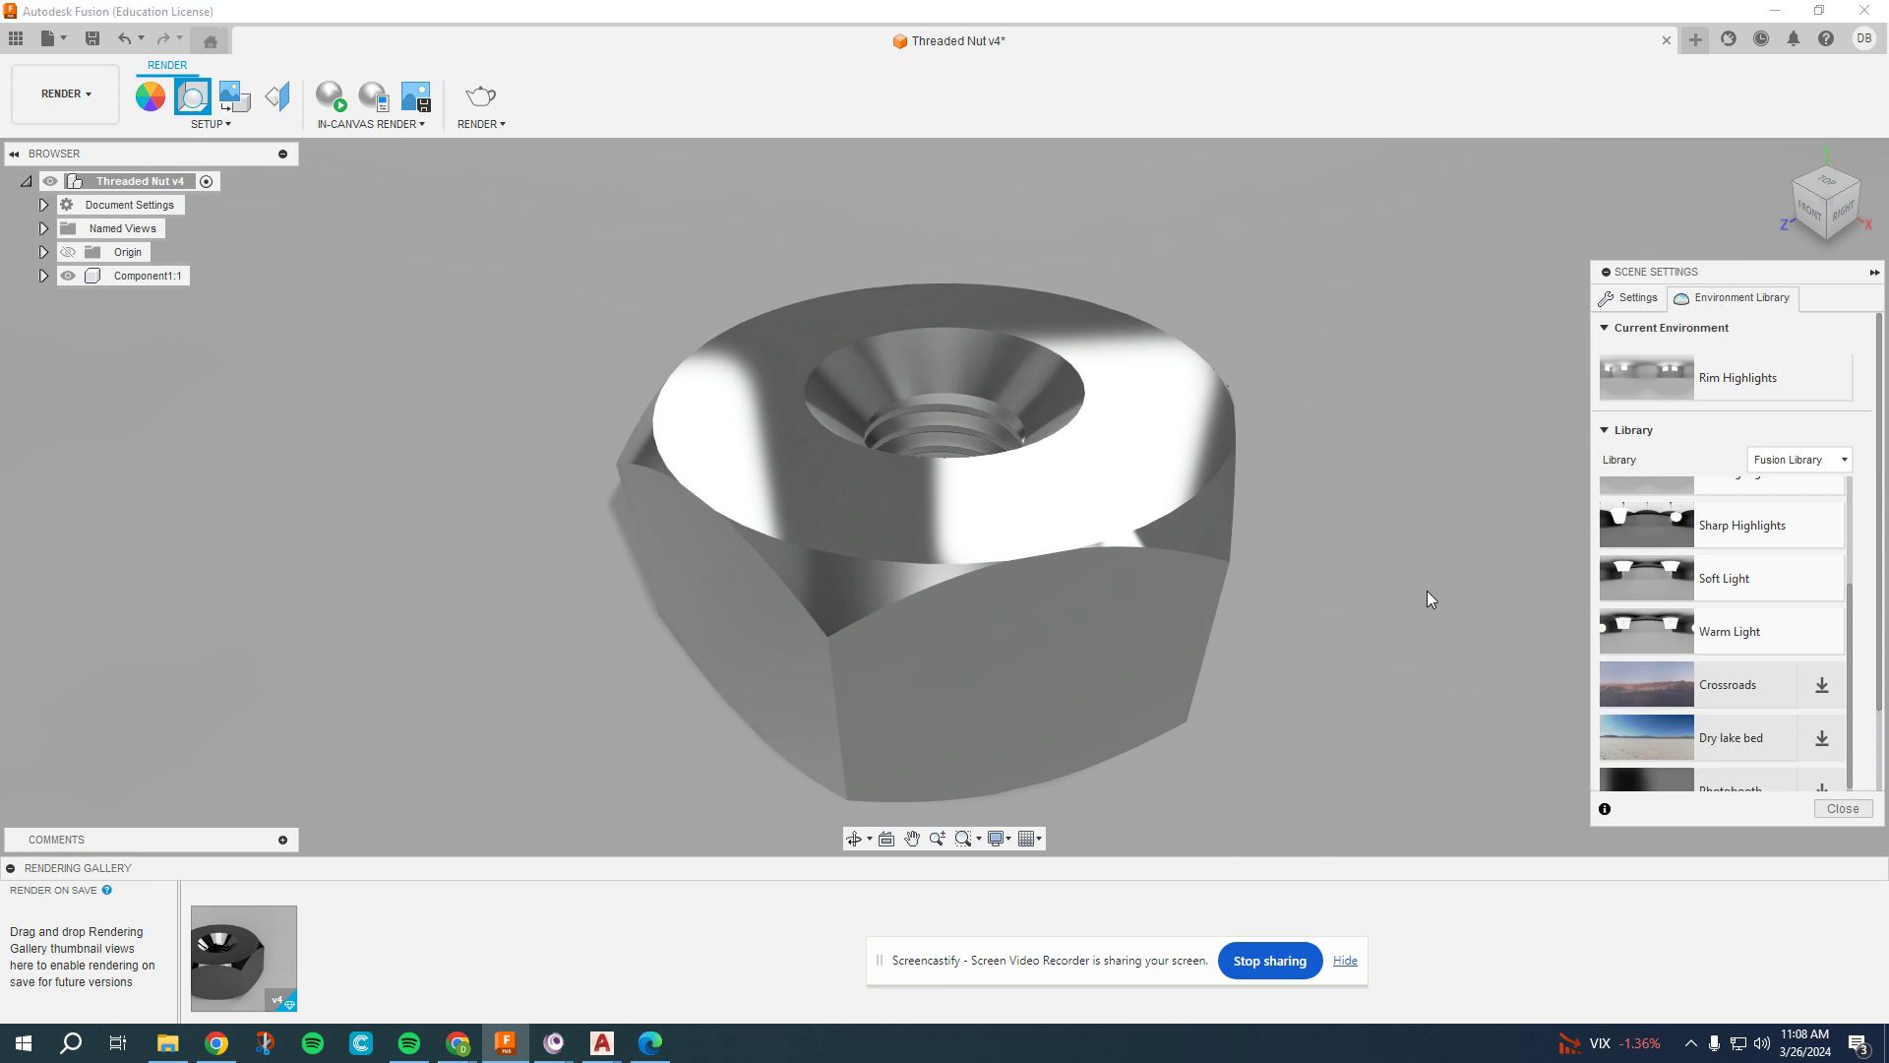
{"action": "left_click", "coordinate": [1822, 685]}
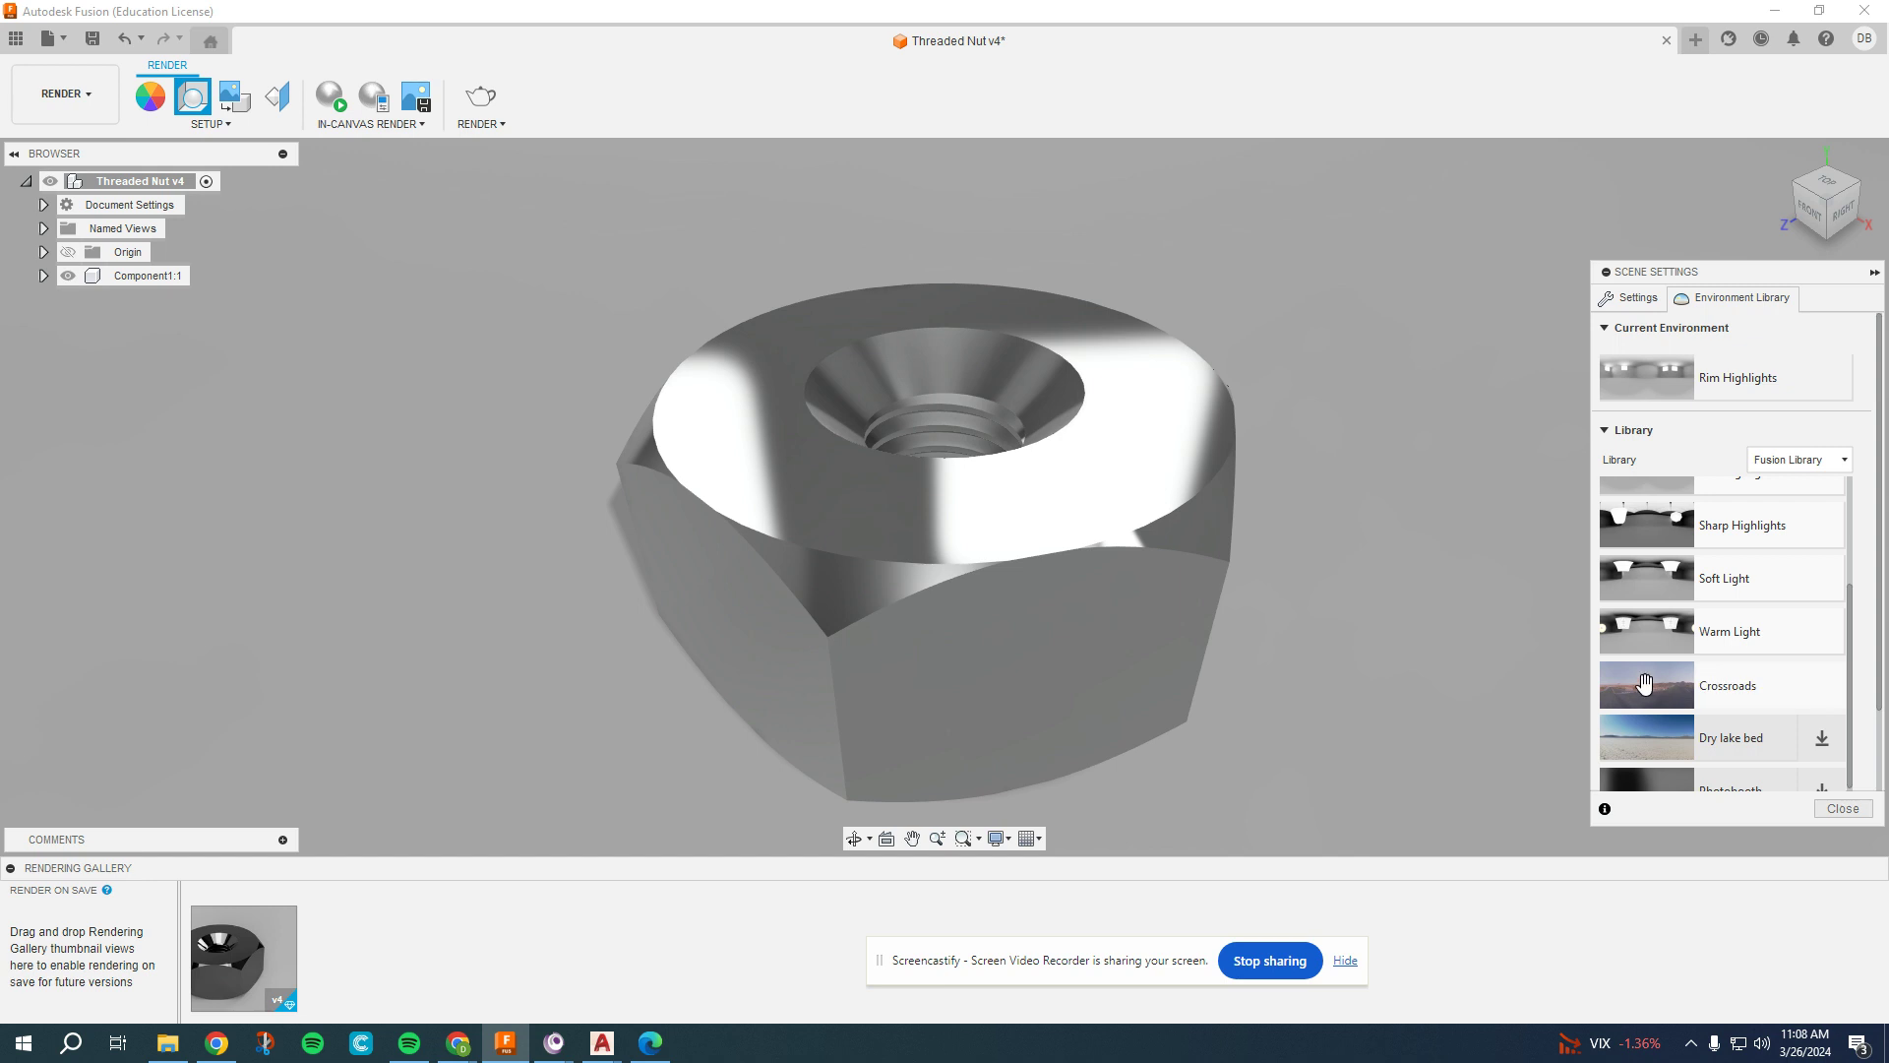
{"action": "left_click_drag", "start_coordinate": [1633, 684], "coordinate": [1529, 641]}
{"action": "left_click_drag", "start_coordinate": [1360, 326], "coordinate": [1378, 370]}
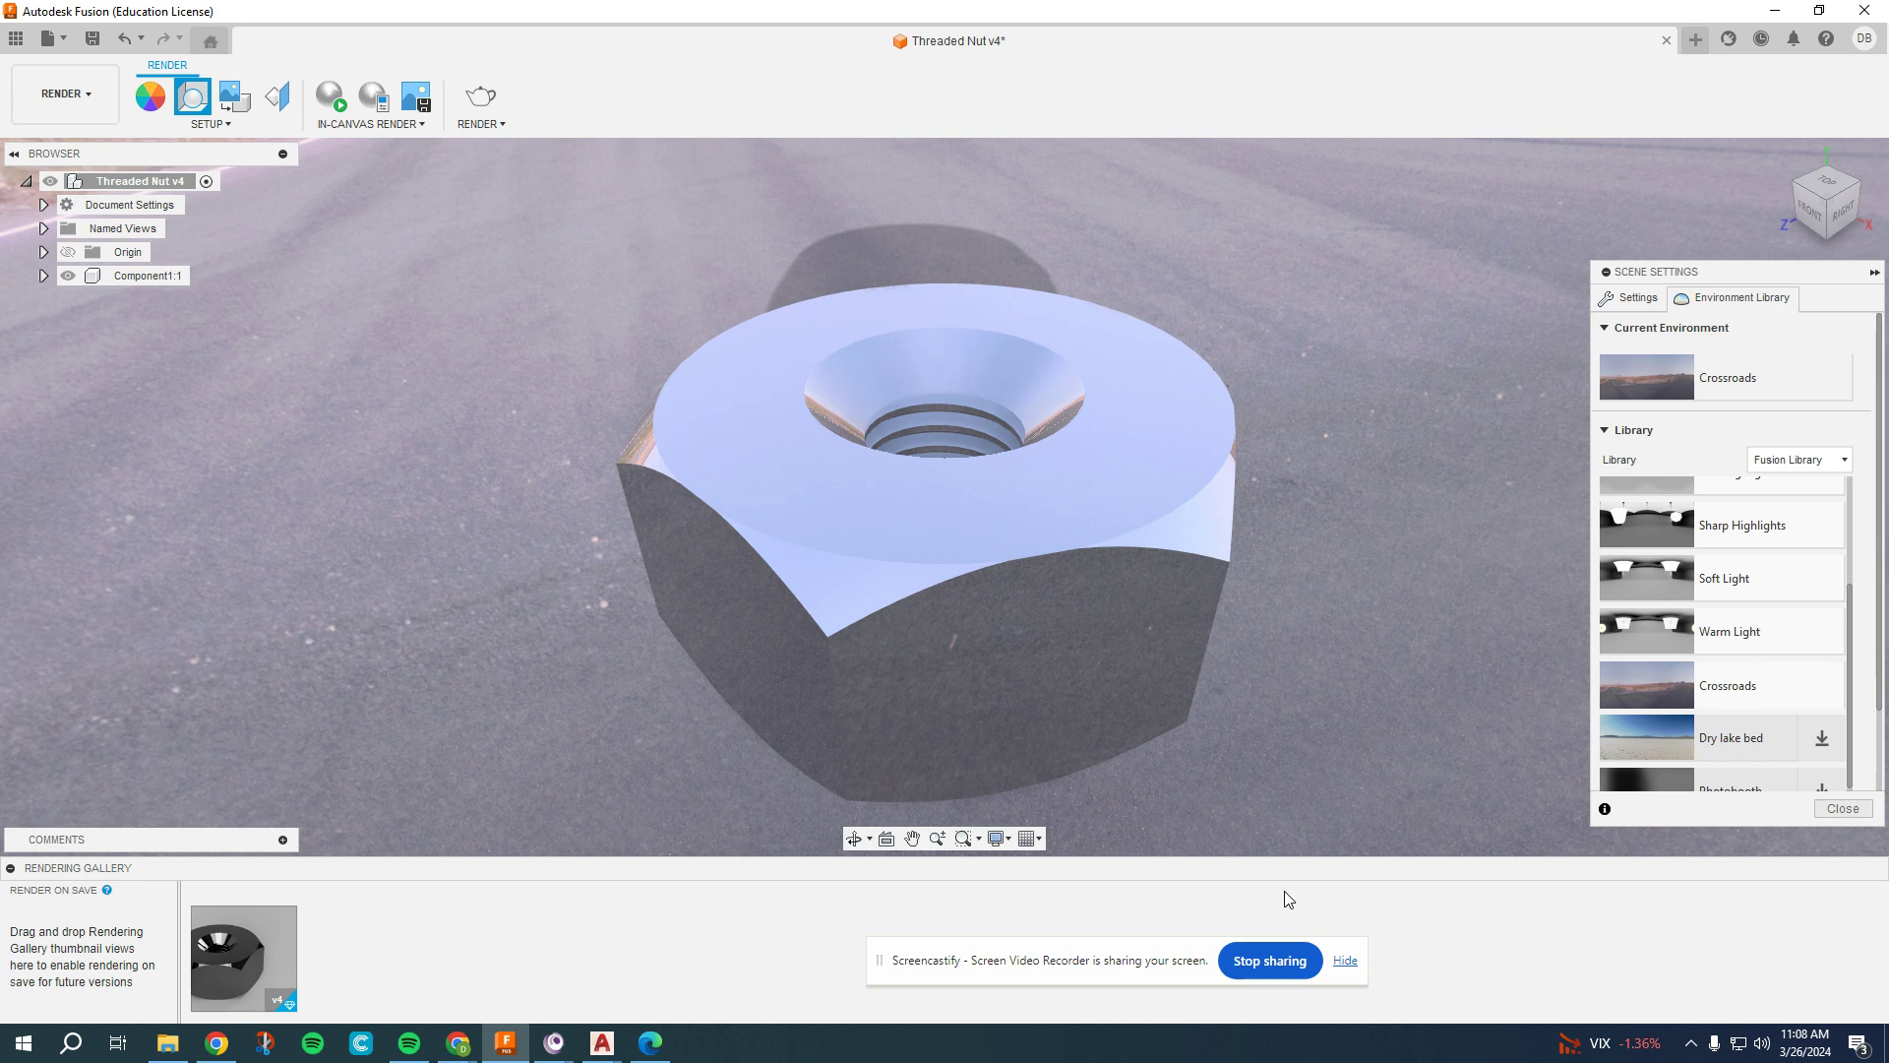
{"action": "left_click_drag", "start_coordinate": [1146, 970], "coordinate": [1425, 953]}
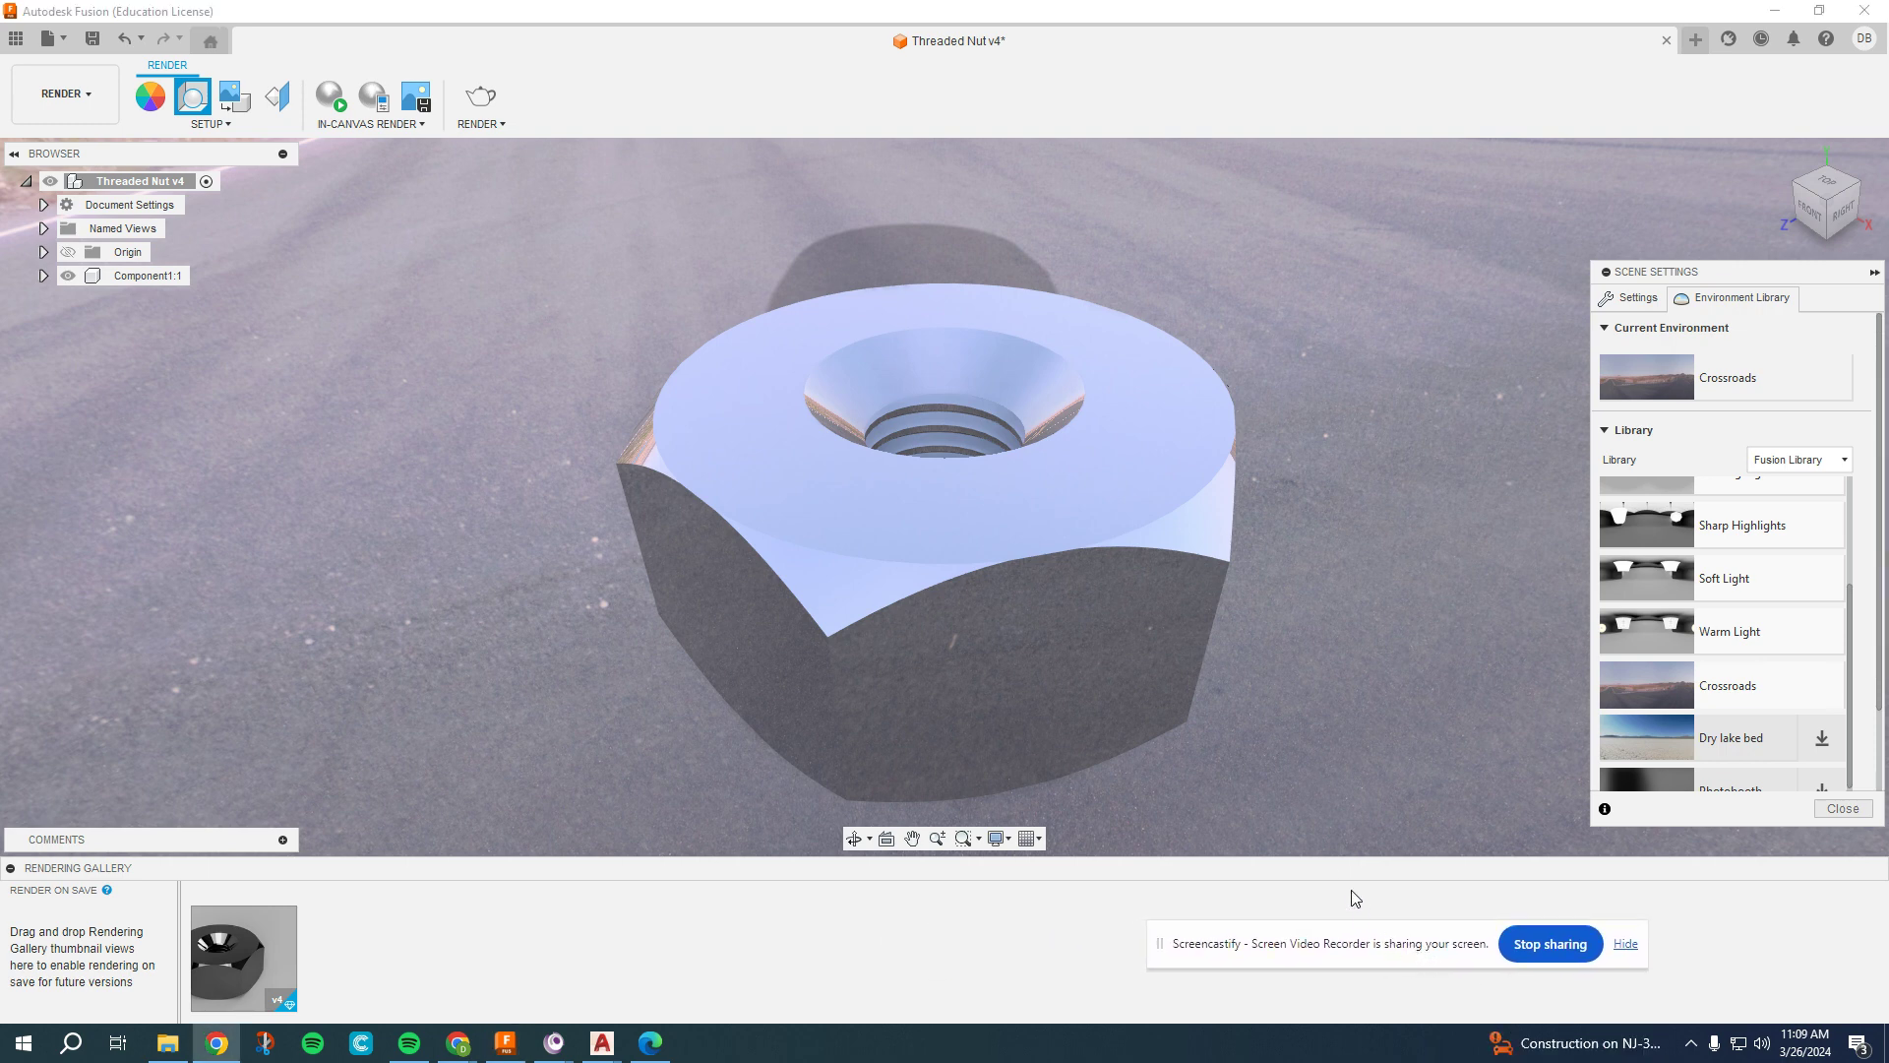
Step: Close the scene settings and start an in-canvas render of the nut
{"action": "left_click", "coordinate": [1841, 811]}
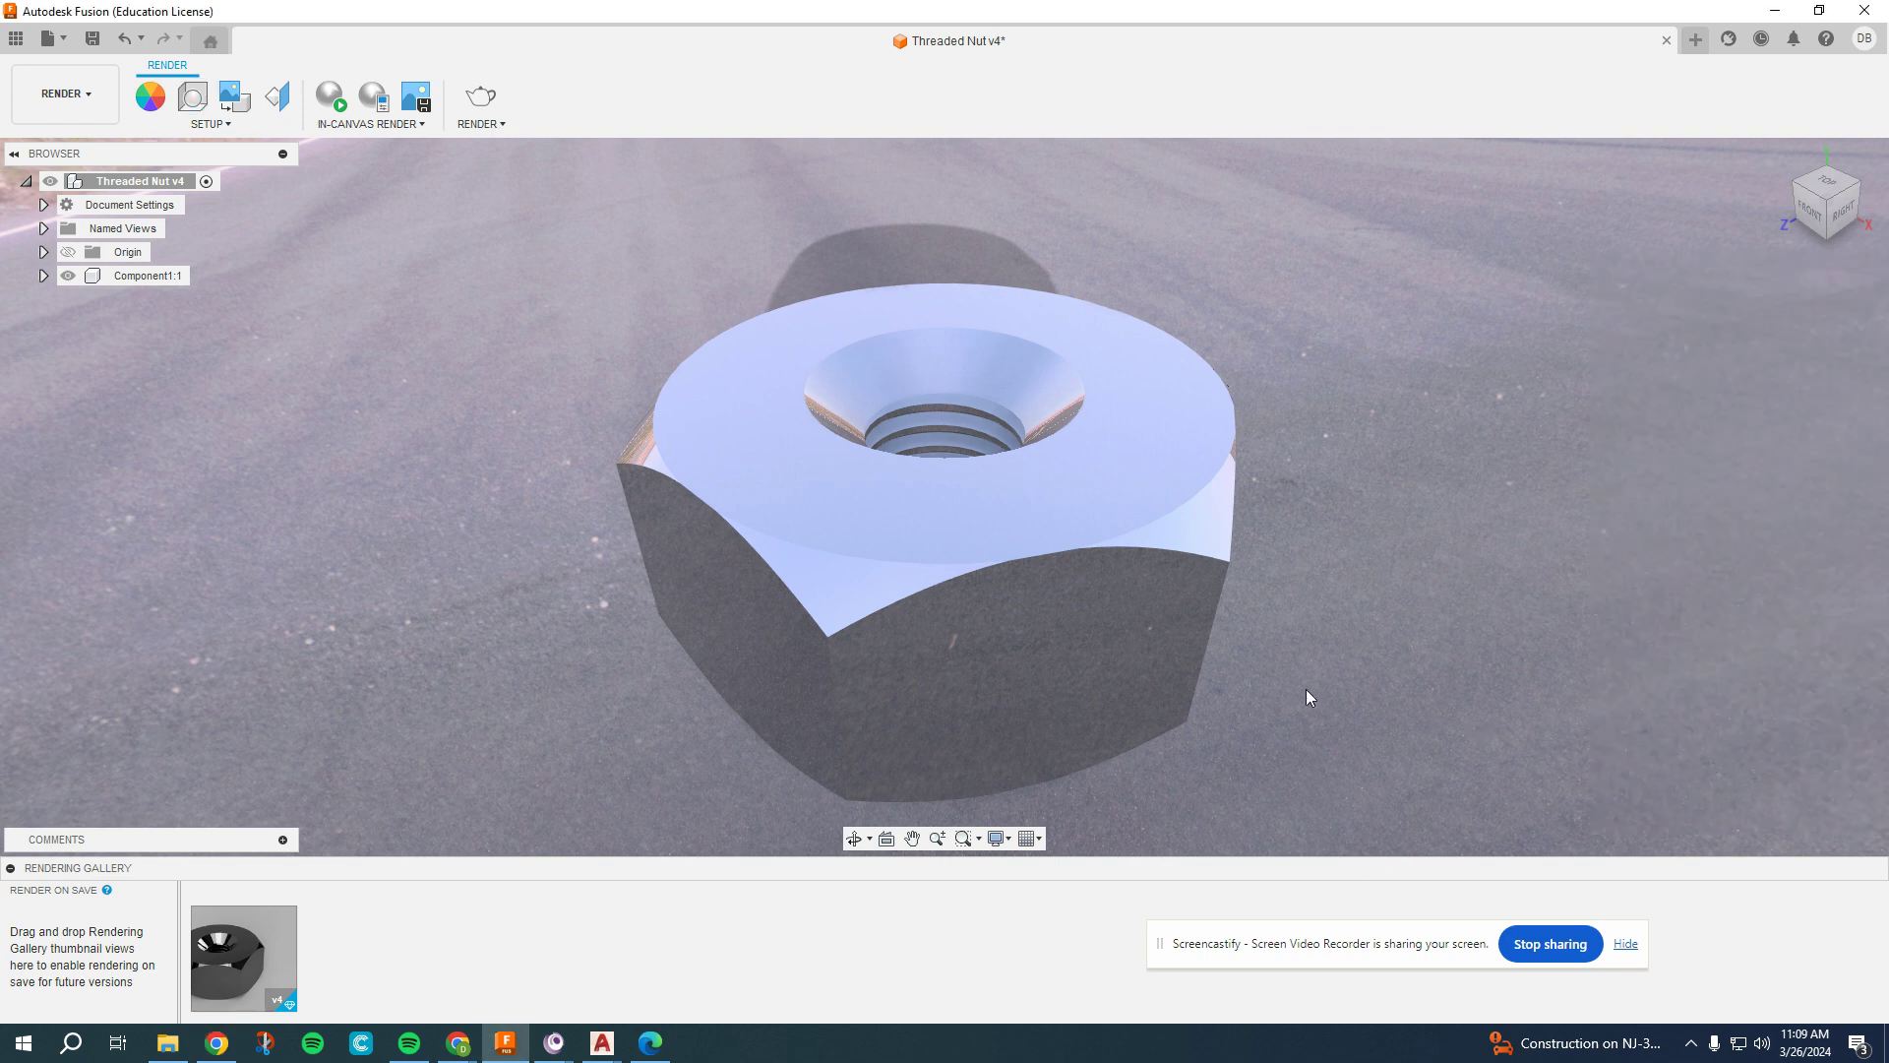
{"action": "left_click", "coordinate": [331, 96]}
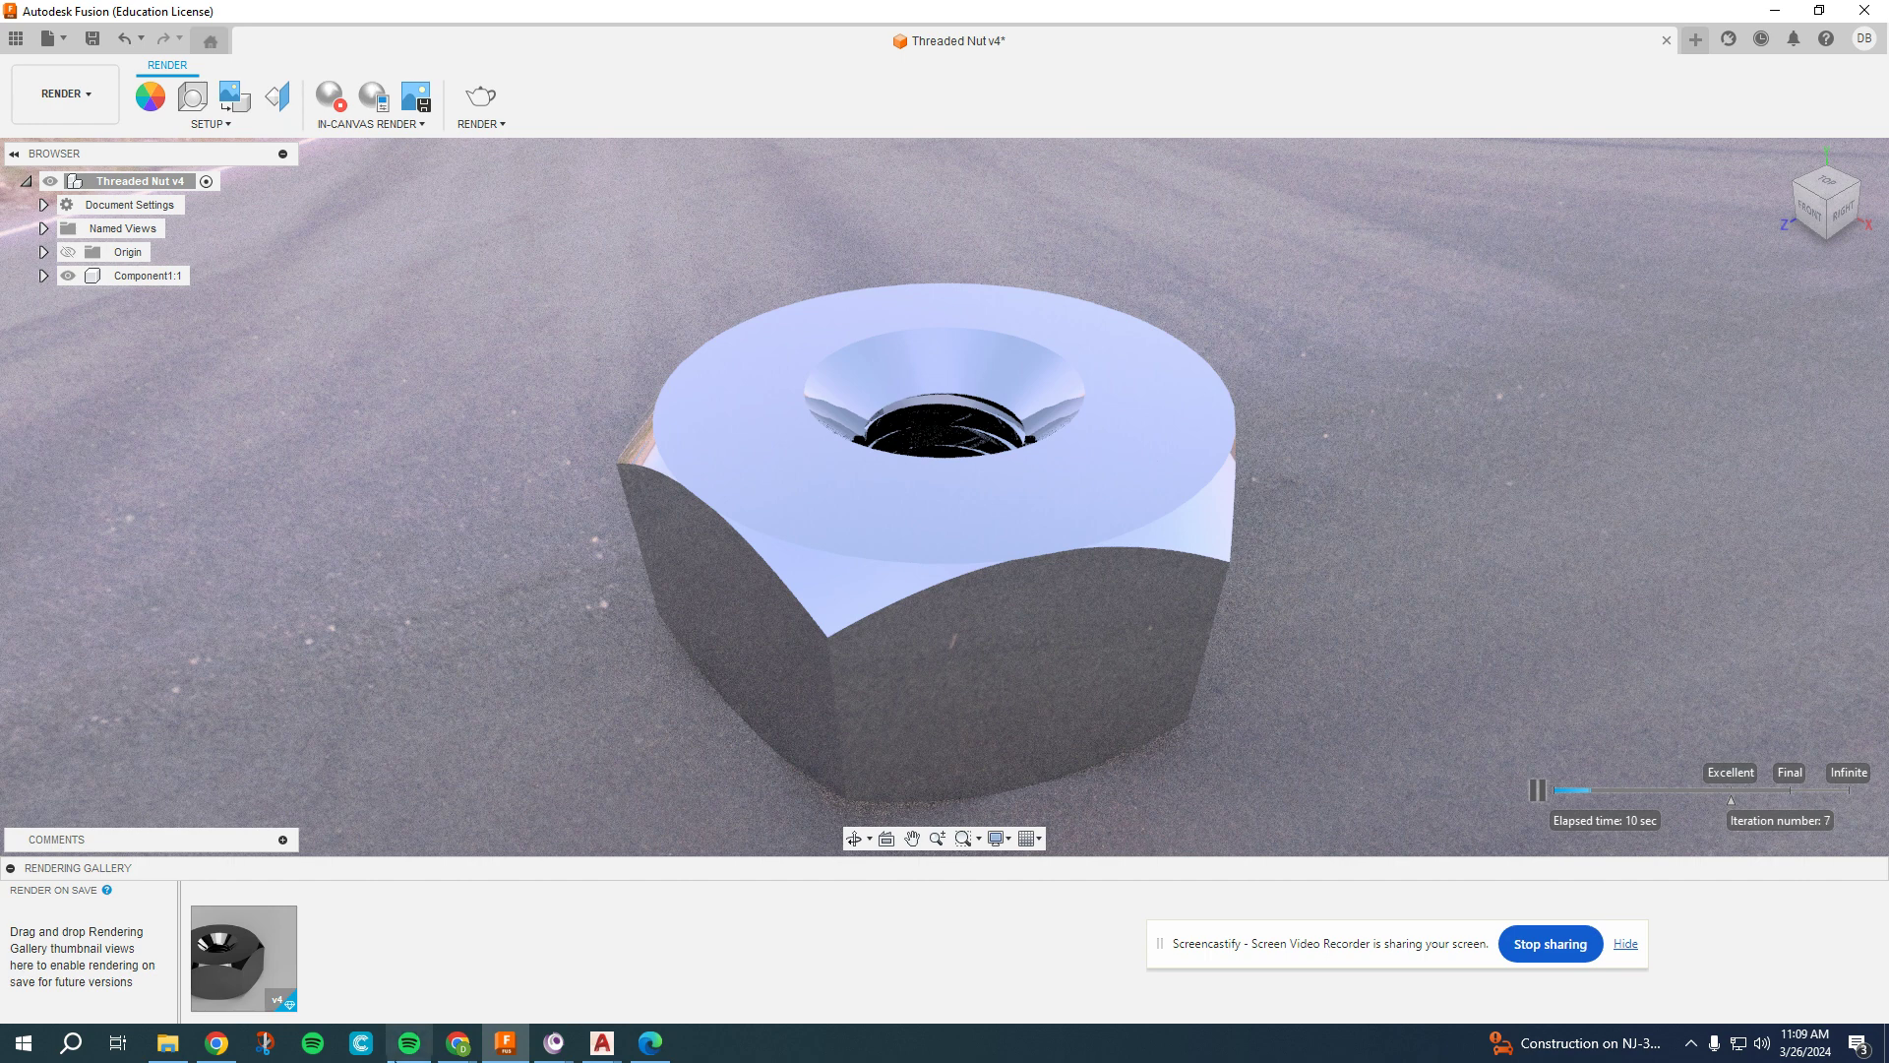
Step: Look at the sample slide comparing the Design and Render workspaces in Google Slides, and return to Autodesk Fusion
{"action": "mouse_move", "coordinate": [457, 1045]}
{"action": "left_click", "coordinate": [413, 979]}
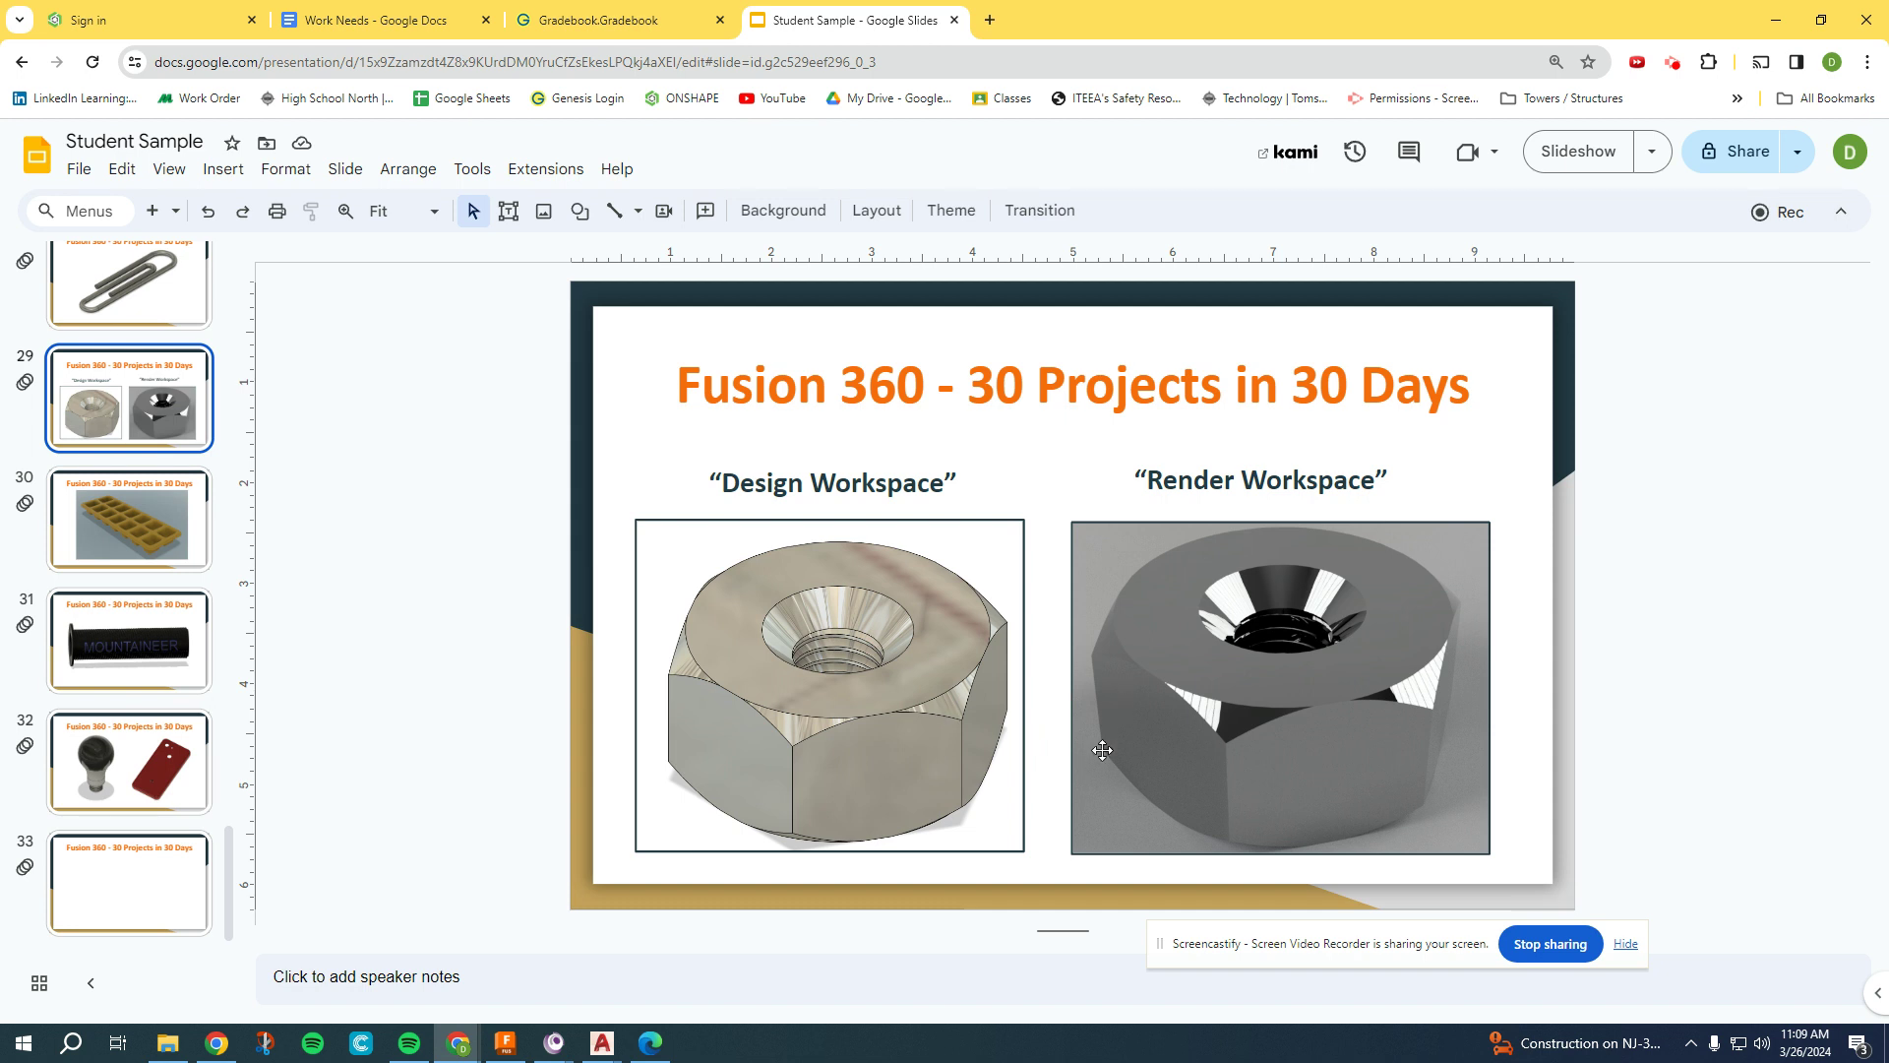
{"action": "left_click", "coordinate": [505, 1043]}
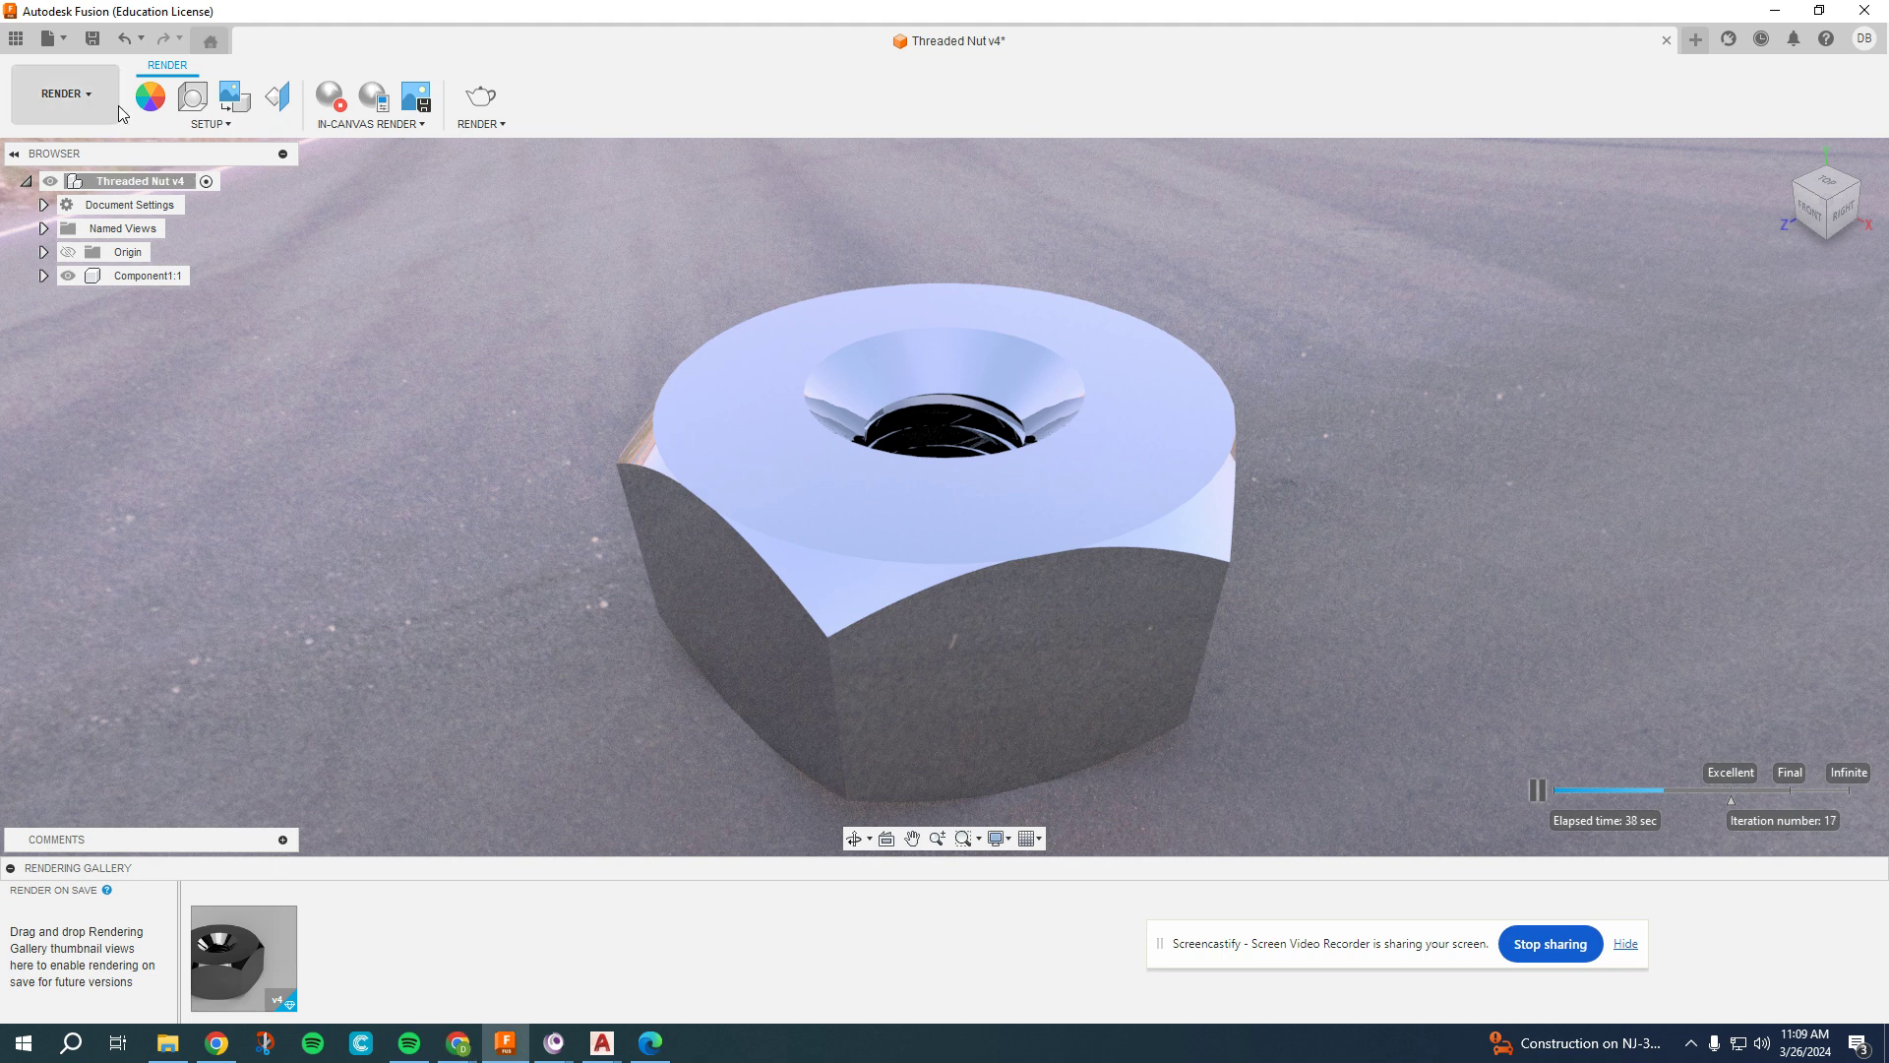
{"action": "left_click", "coordinate": [83, 117]}
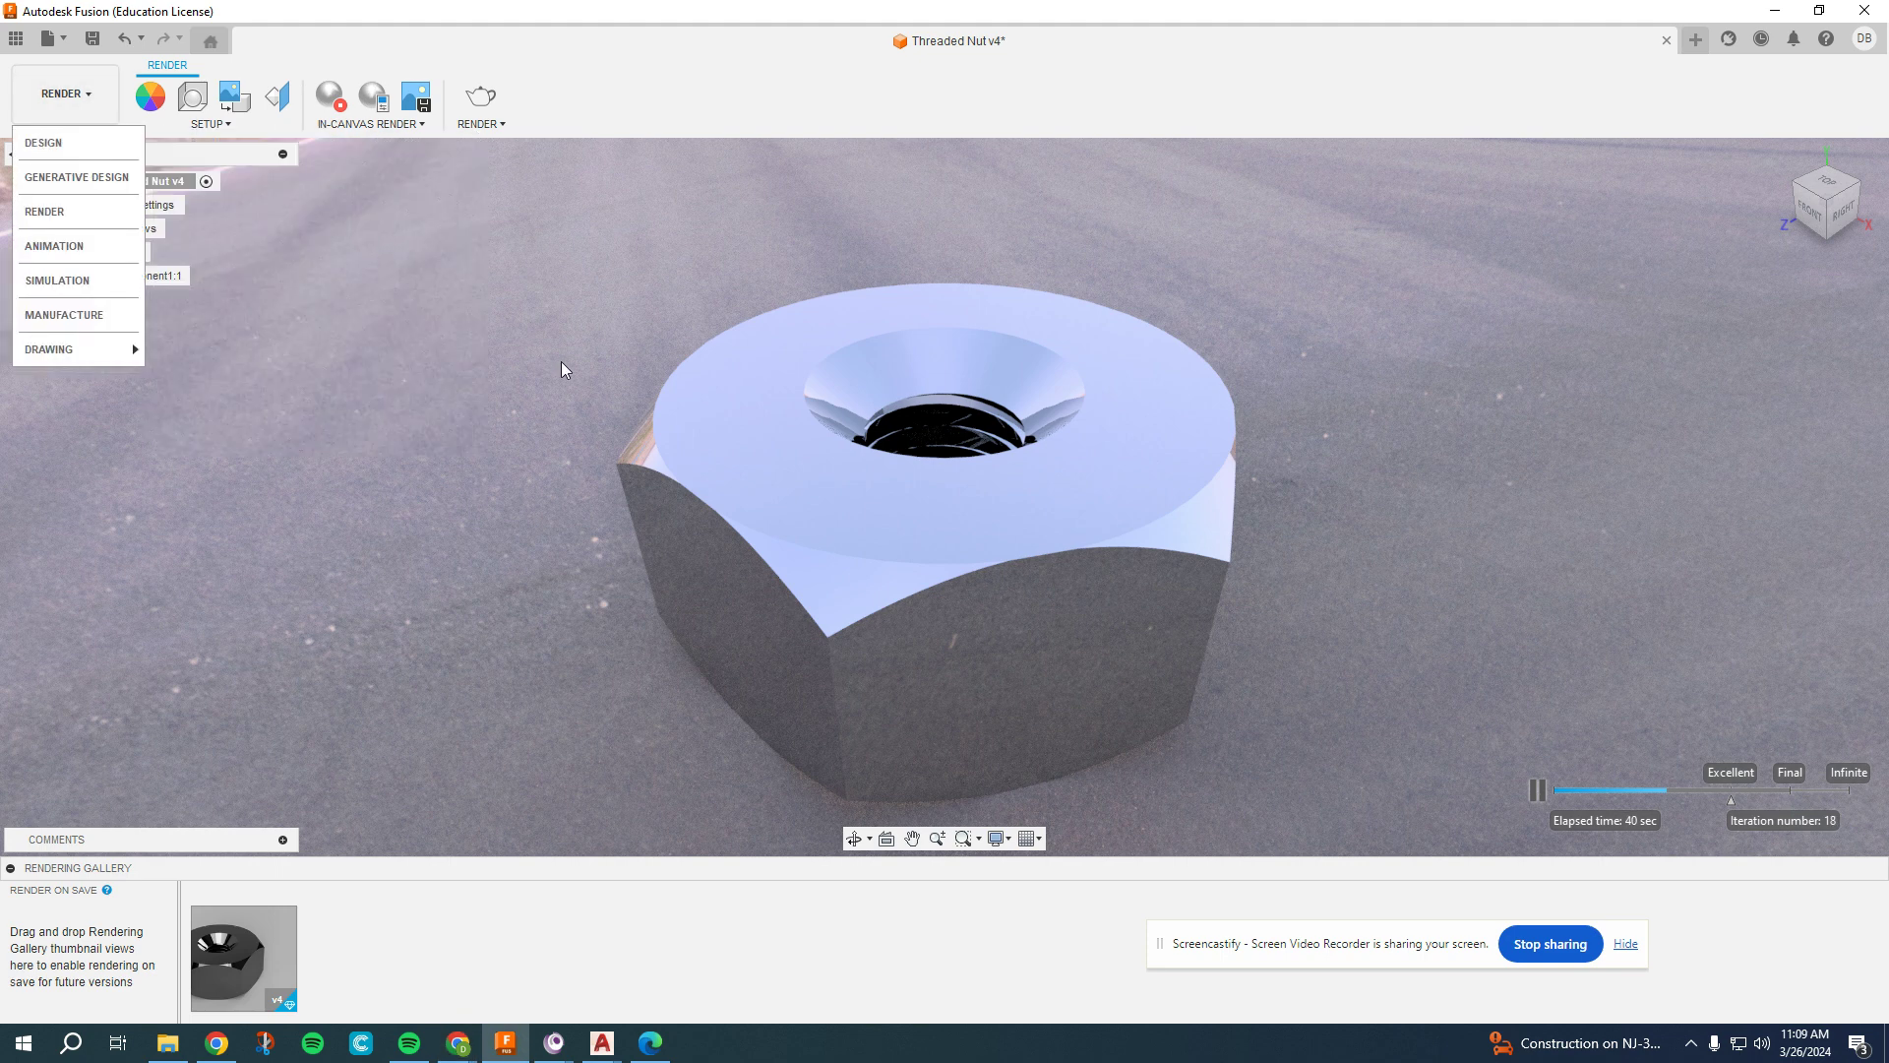
{"action": "left_click", "coordinate": [399, 379]}
Step: Replace the scene environment with Cool Light from the Fusion Library
{"action": "left_click", "coordinate": [185, 96]}
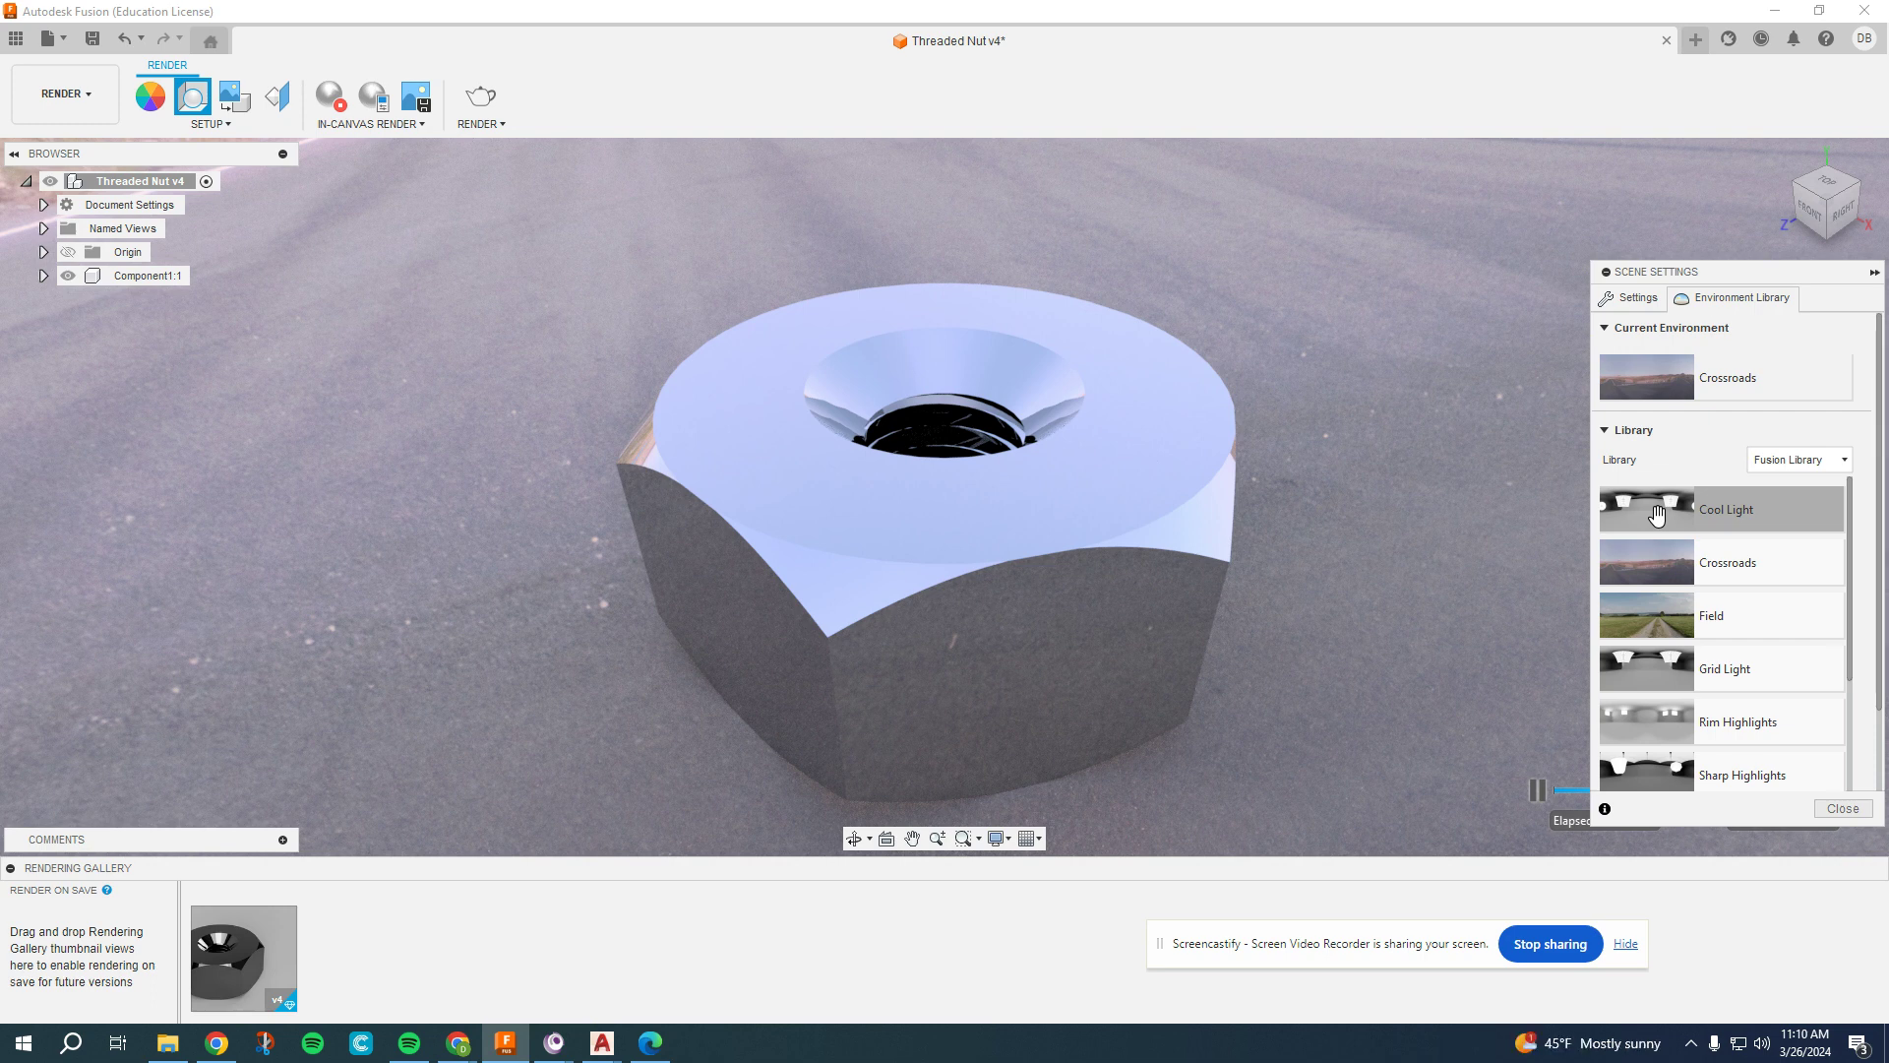
{"action": "left_click_drag", "start_coordinate": [1659, 510], "coordinate": [1498, 494]}
{"action": "left_click_drag", "start_coordinate": [1354, 339], "coordinate": [1331, 293]}
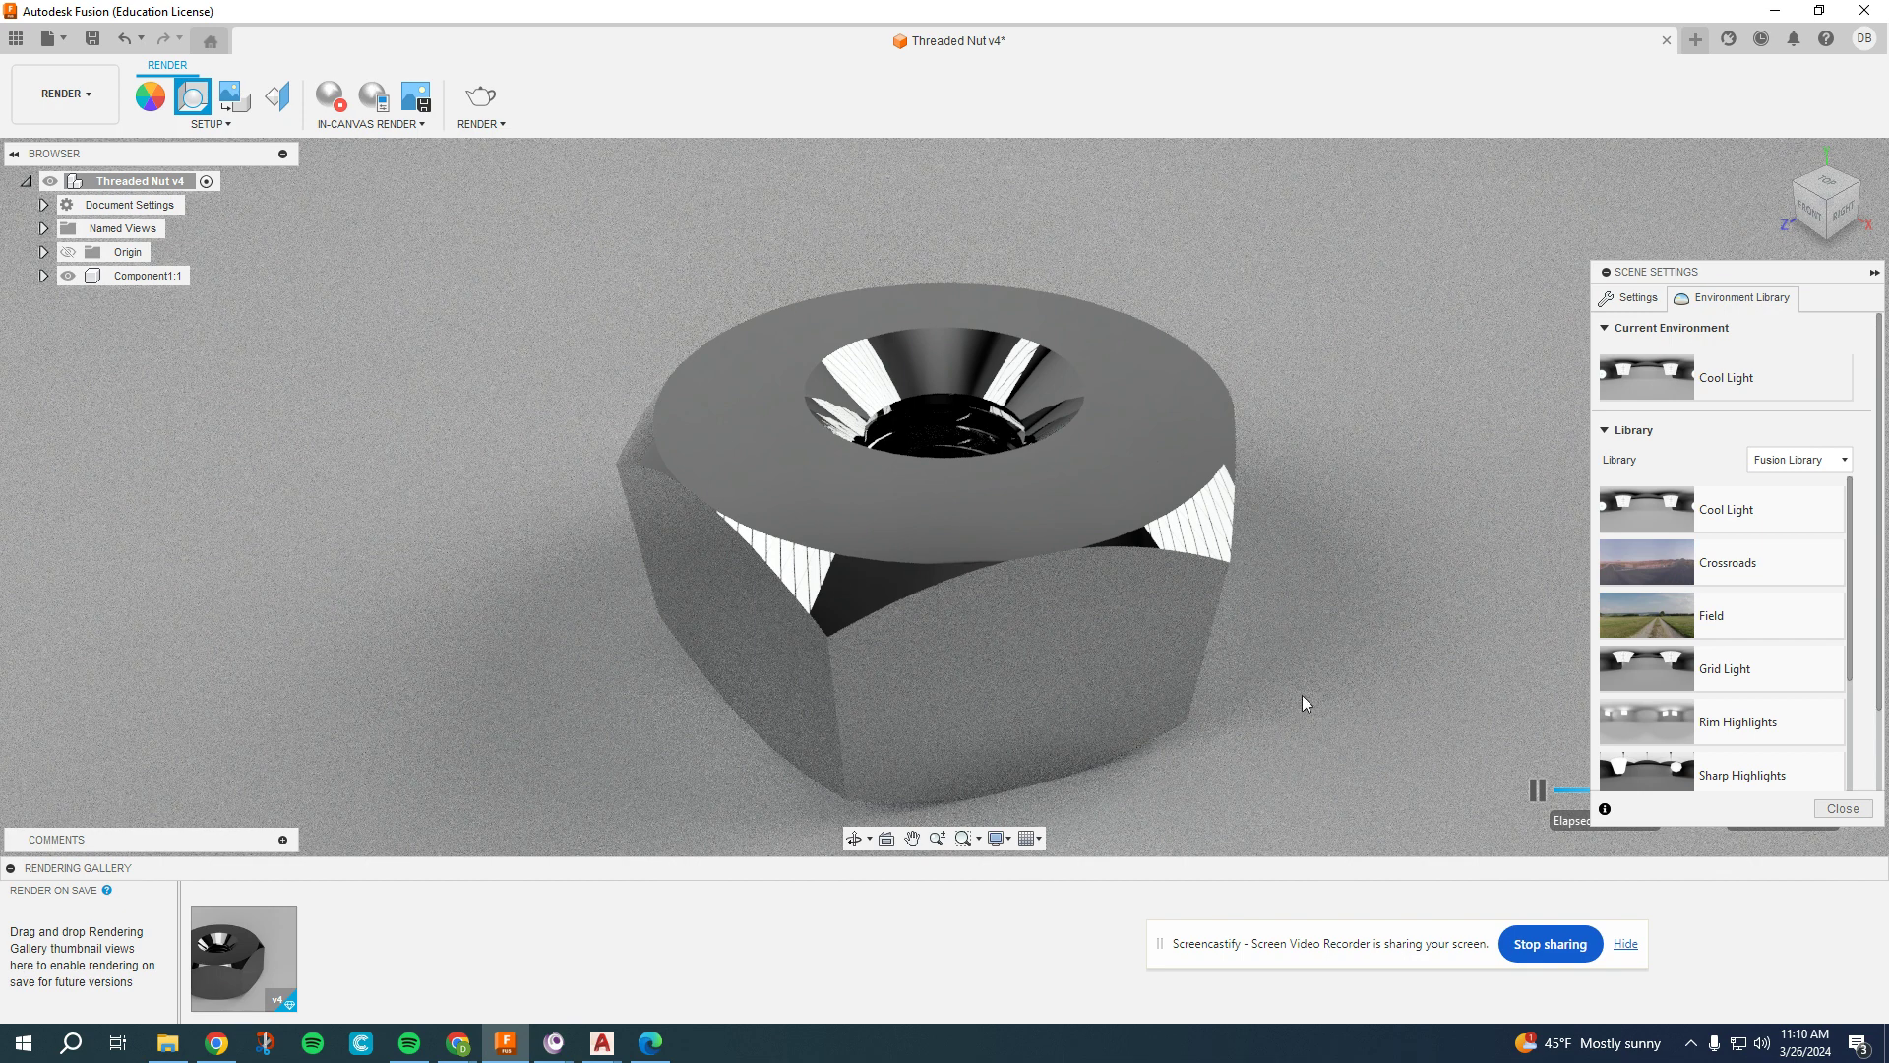
Step: Move the scene settings clear of the render progress and capture a rectangular screen snip around the rendered nut
{"action": "left_click_drag", "start_coordinate": [1771, 271], "coordinate": [1692, 216]}
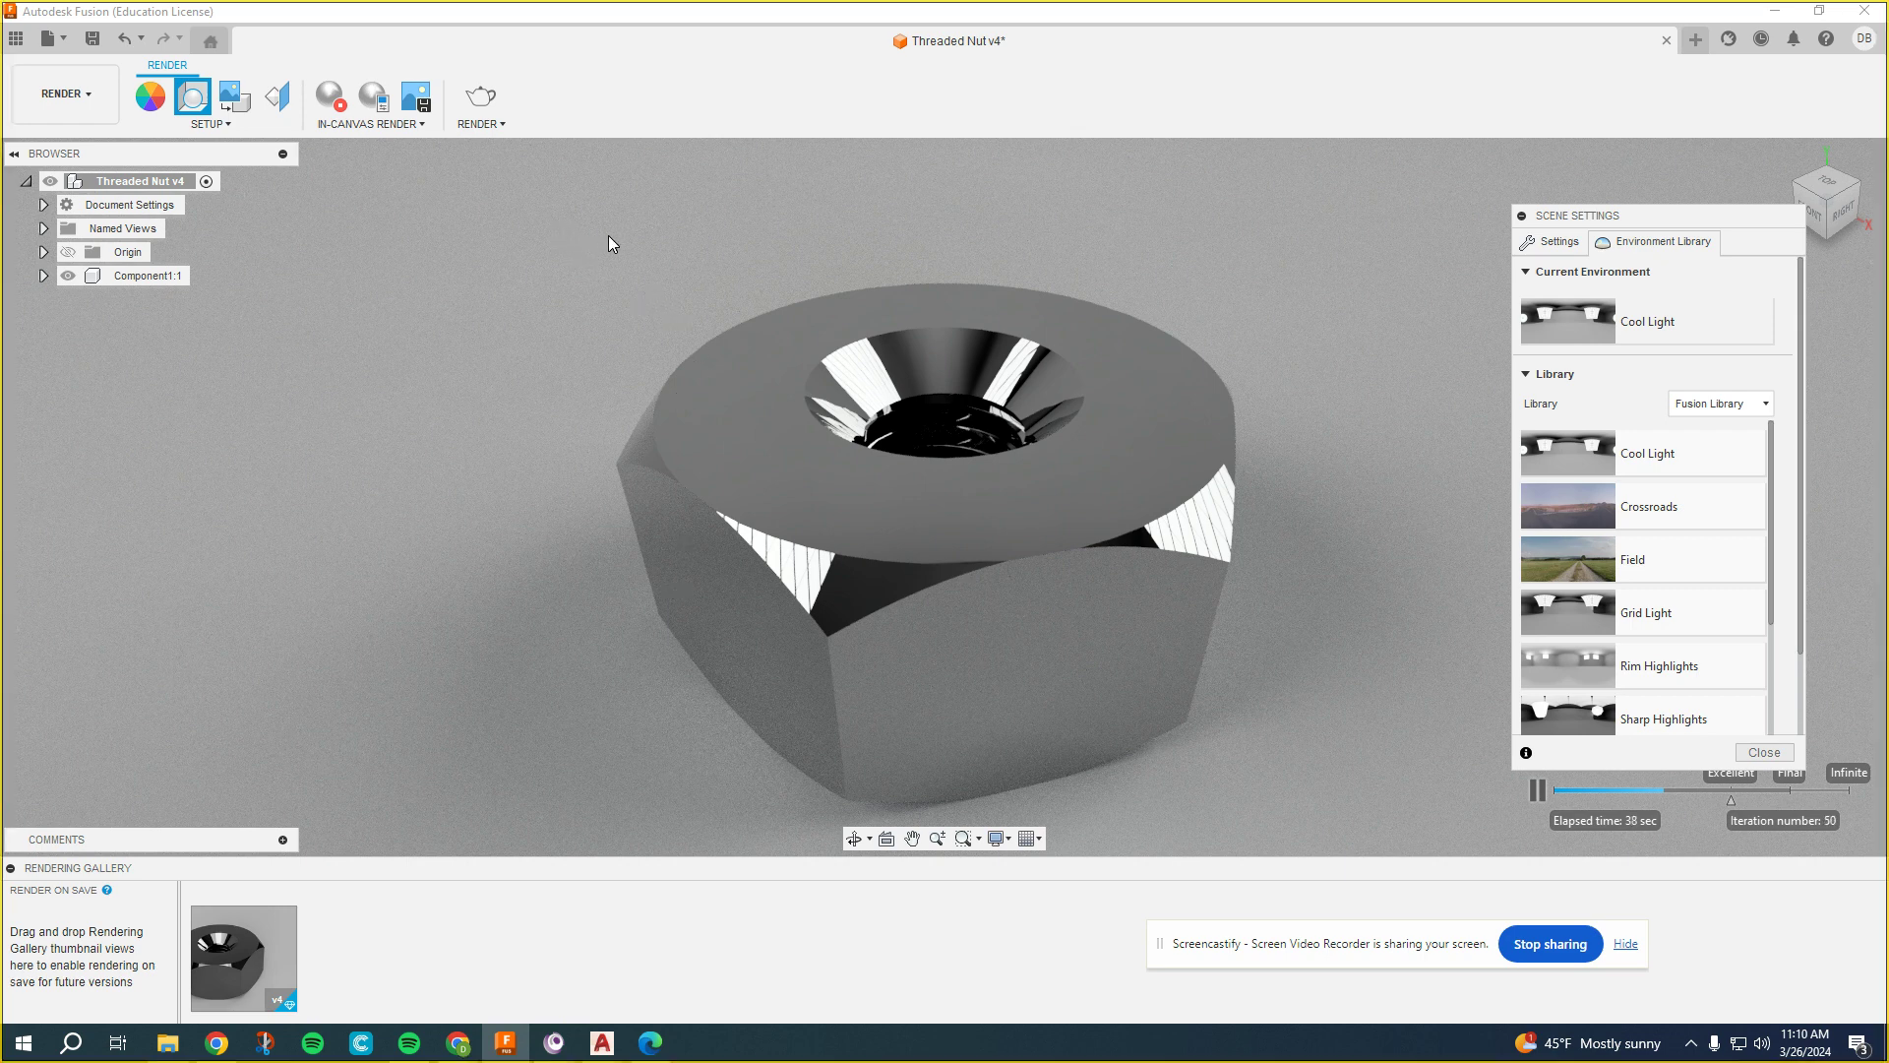
{"action": "key", "text": "super+shift+s"}
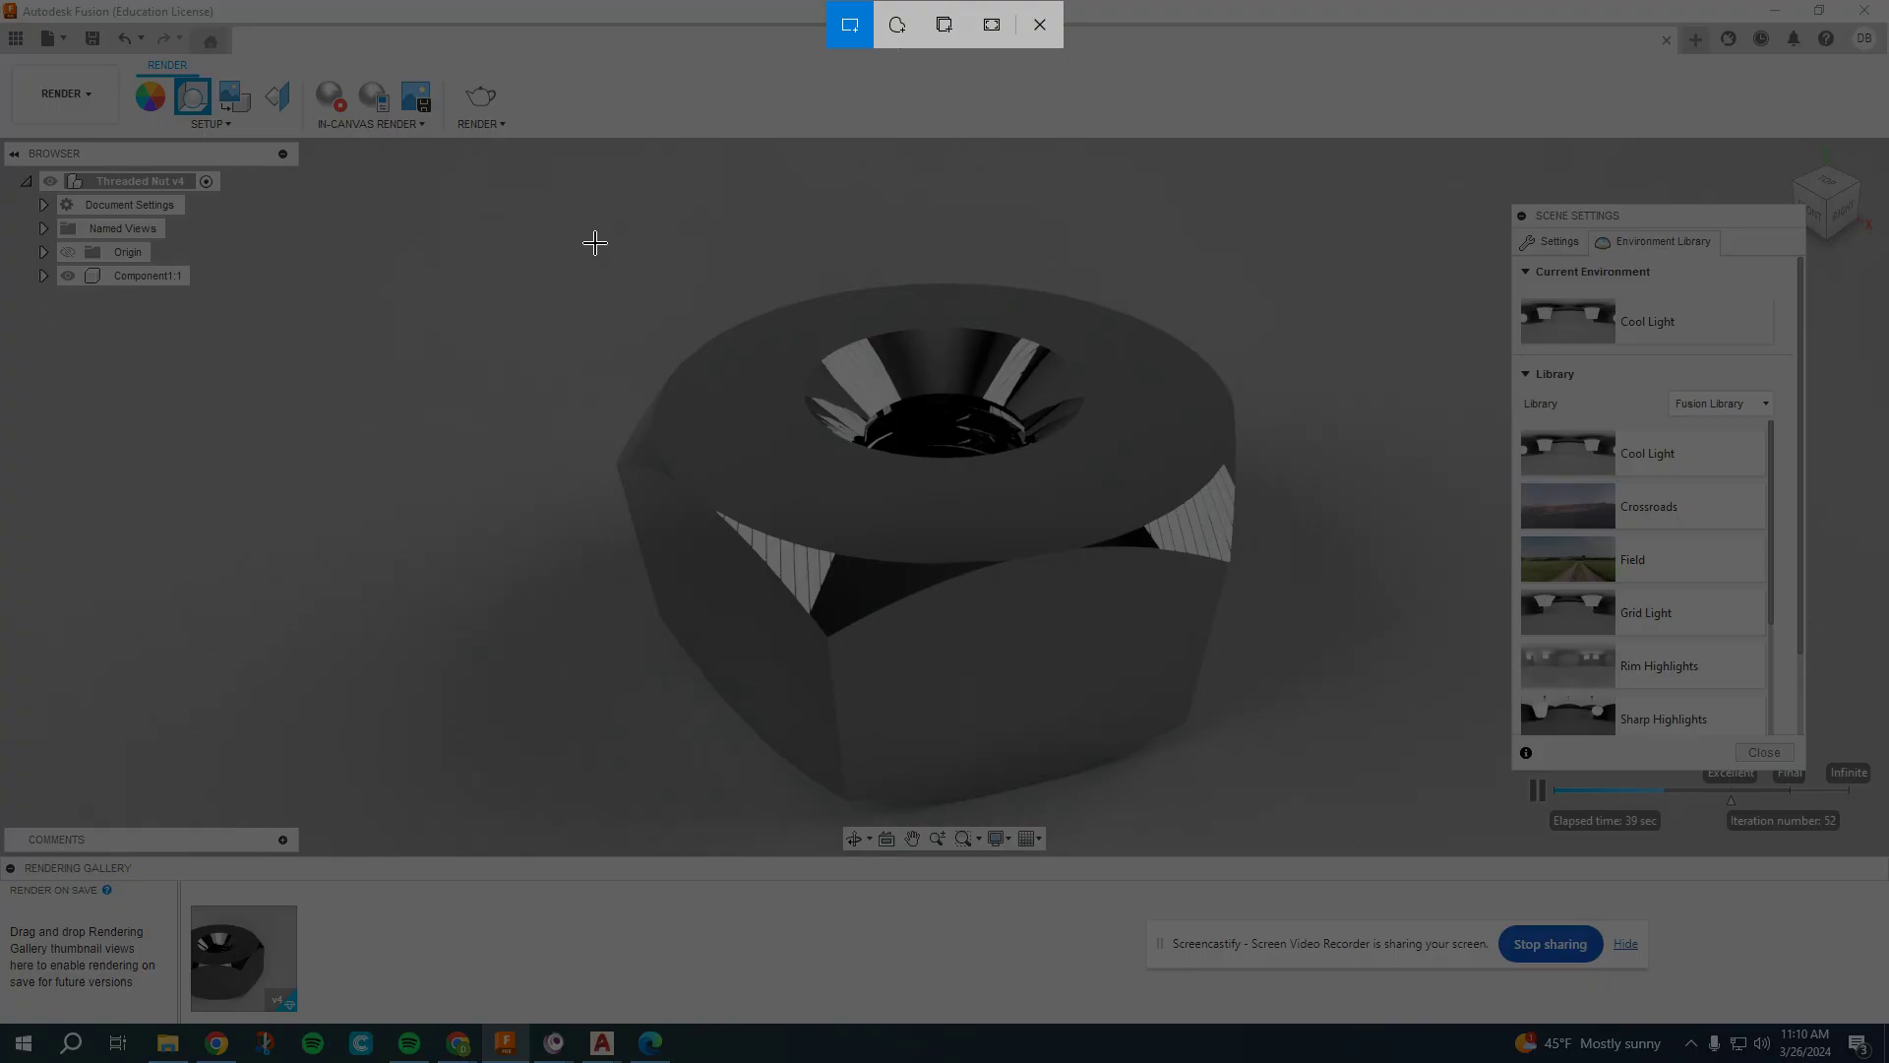
{"action": "left_click_drag", "start_coordinate": [596, 258], "coordinate": [1265, 818]}
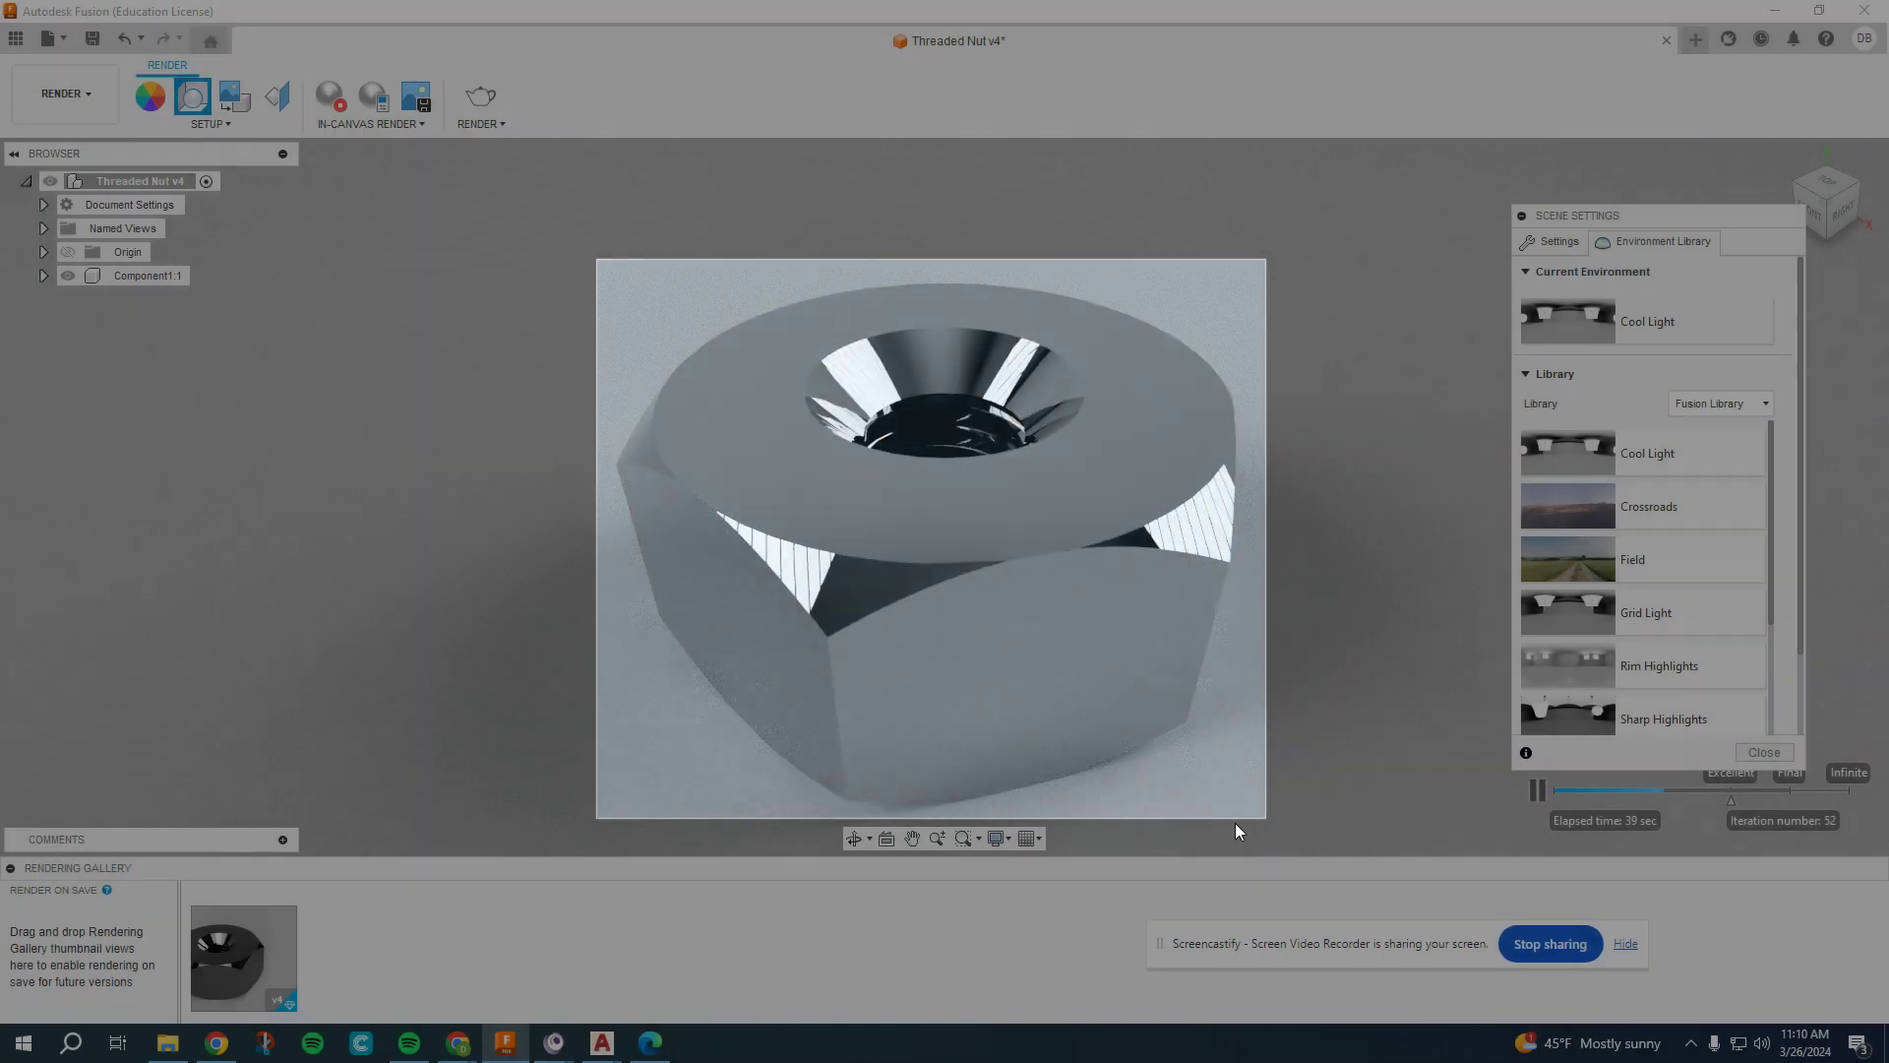
Step: Switch to the Student Sample presentation in Google Slides and try pasting the nut snip onto slide 29, removing it again
{"action": "mouse_move", "coordinate": [459, 1042]}
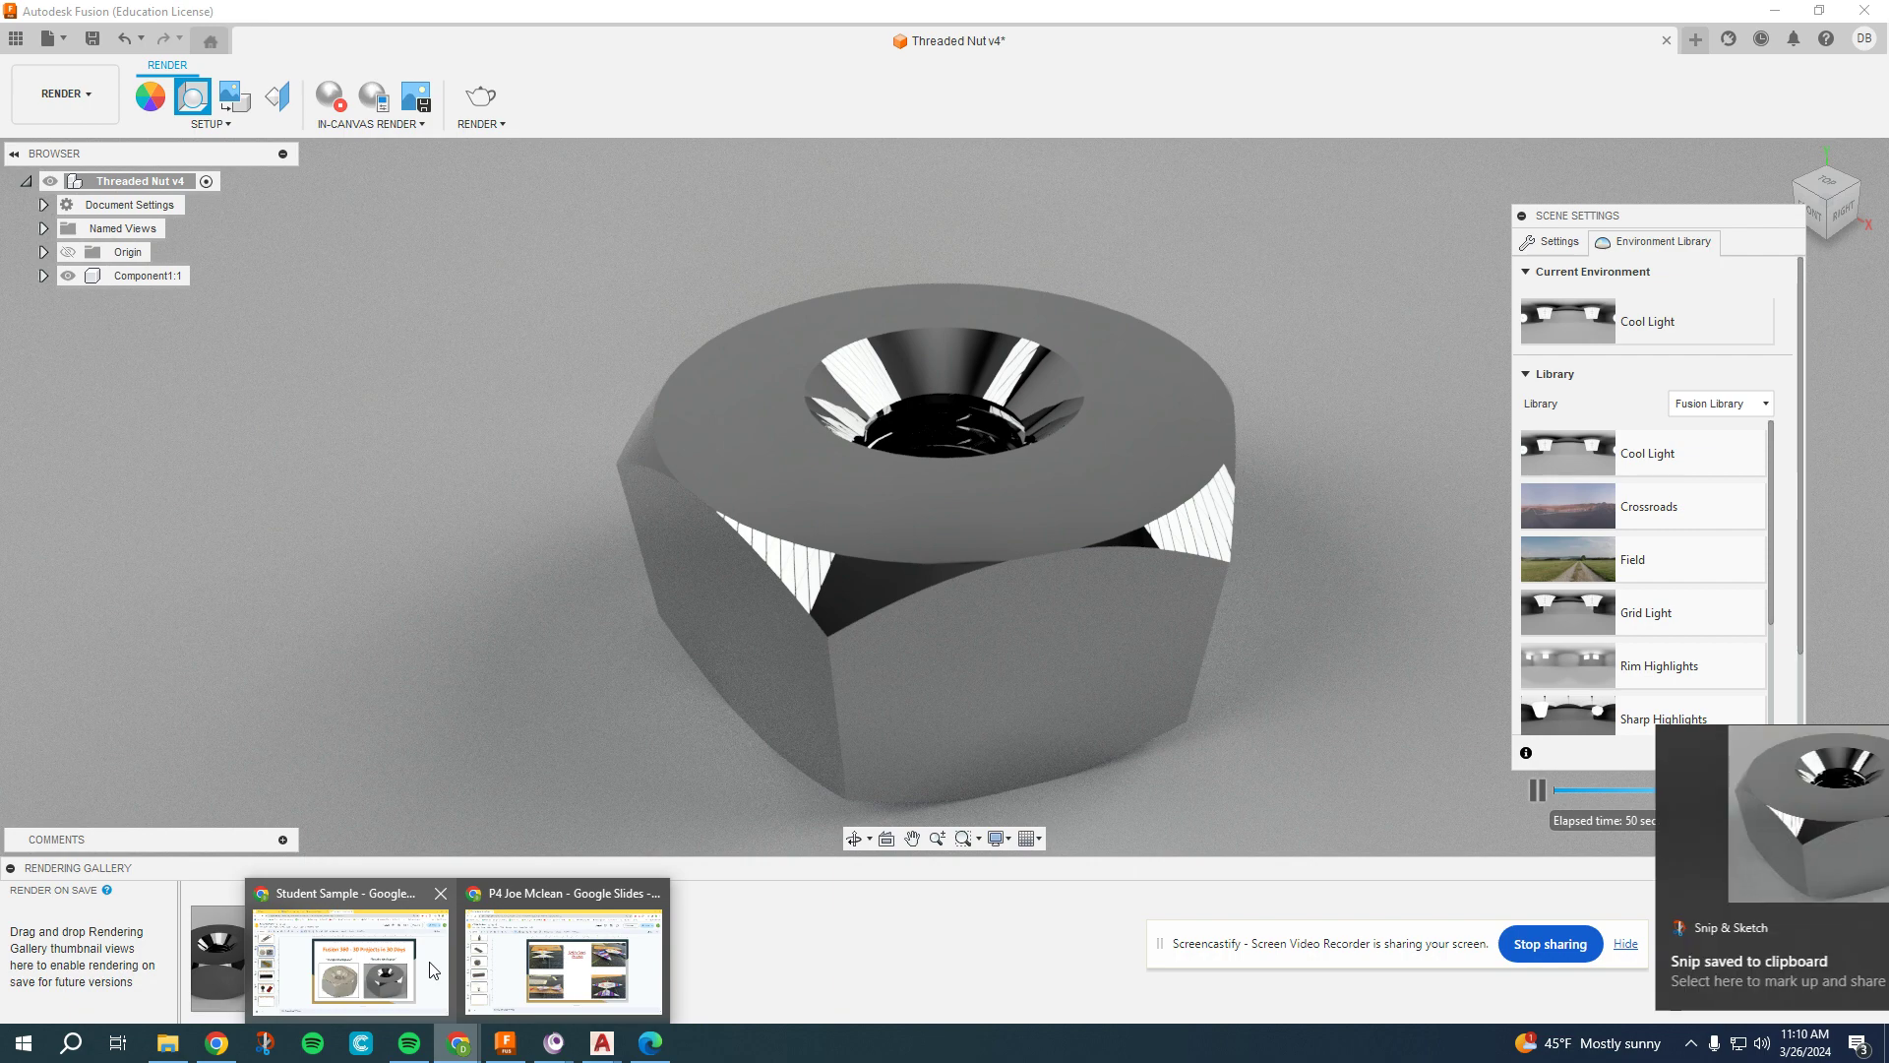
{"action": "left_click", "coordinate": [351, 959]}
{"action": "left_click", "coordinate": [1447, 492]}
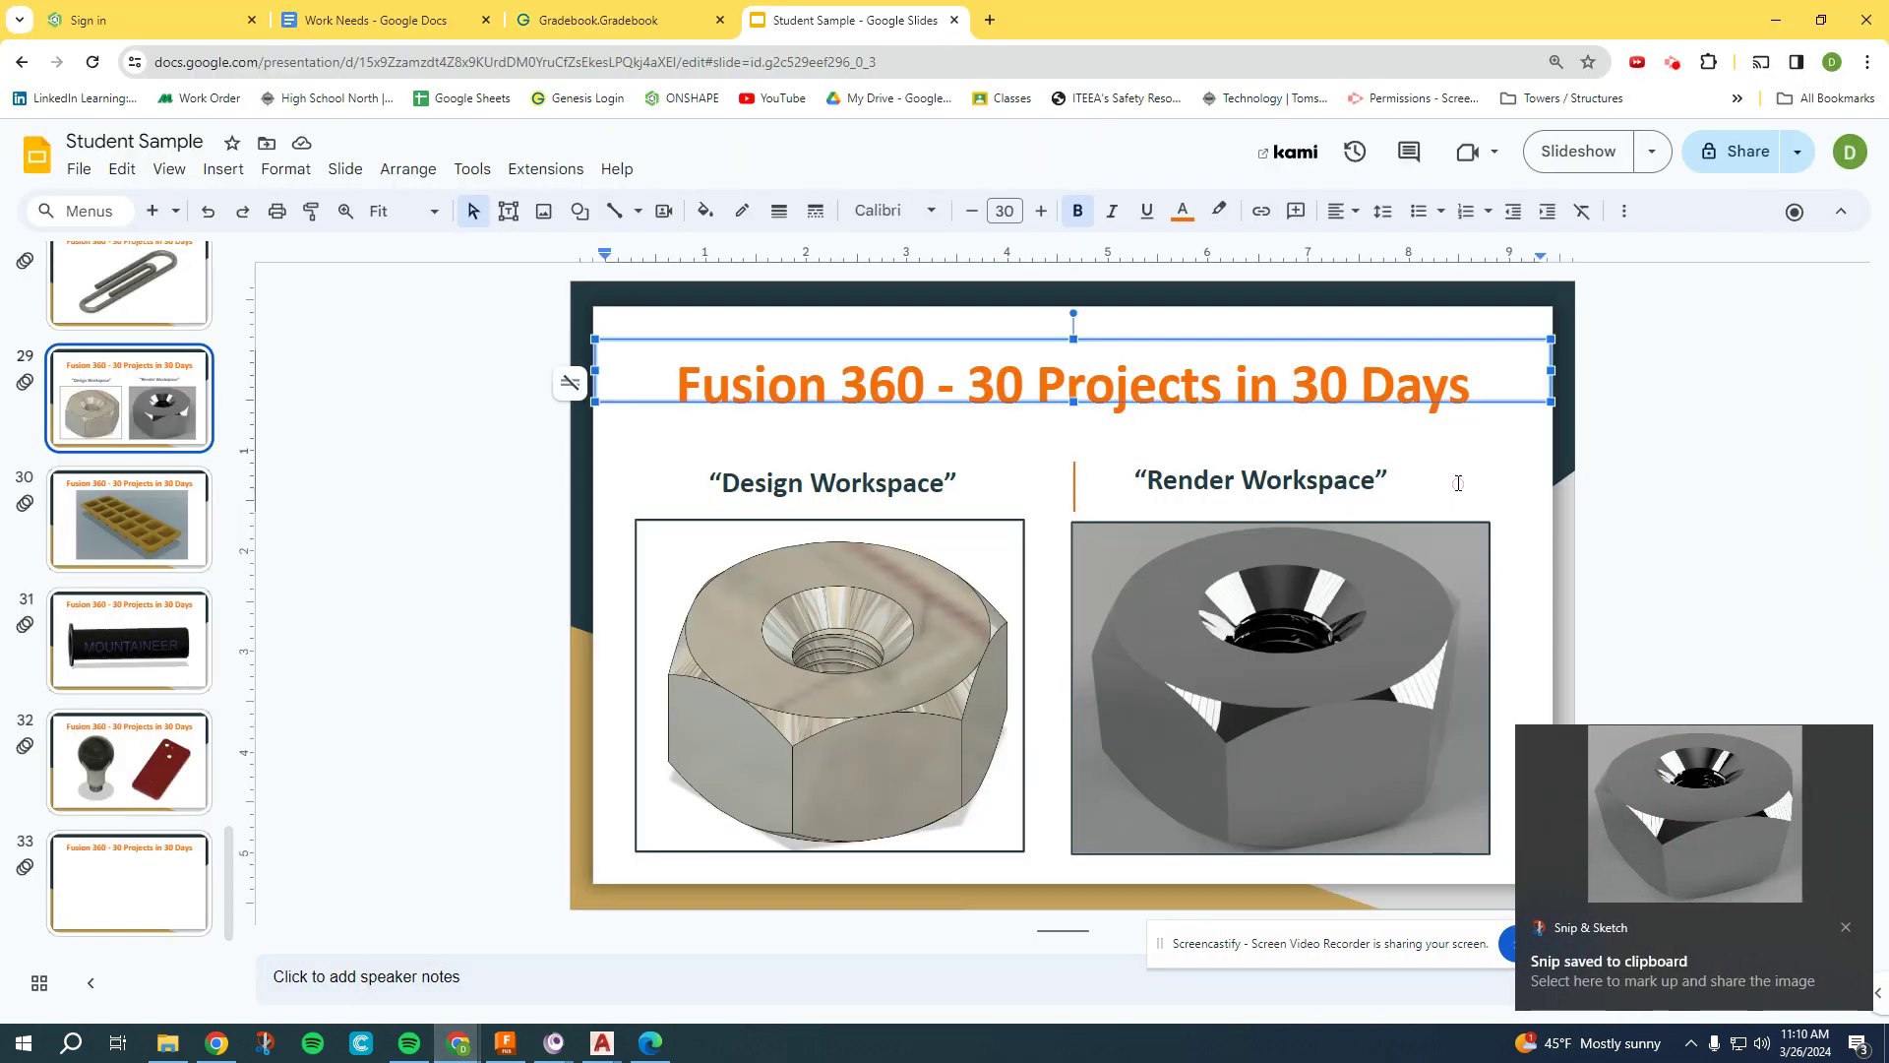
{"action": "key", "text": "ctrl+v"}
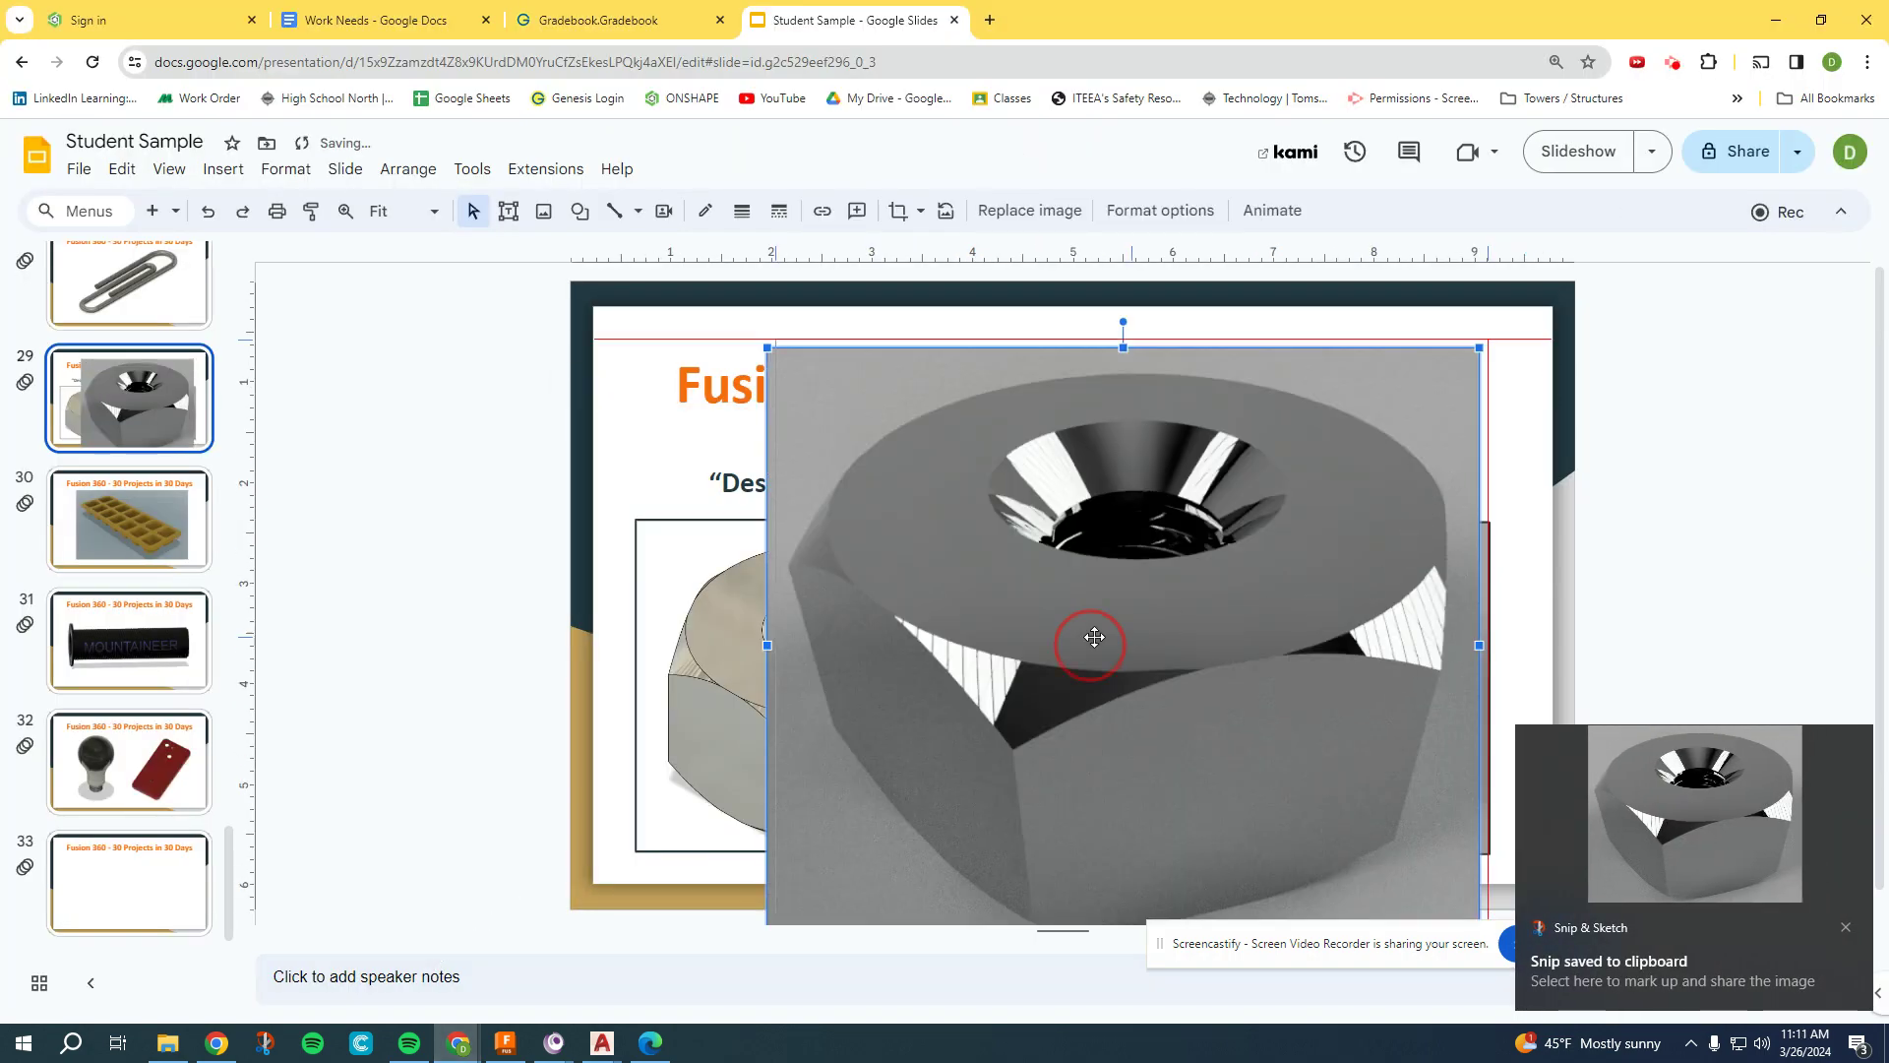
{"action": "left_click_drag", "start_coordinate": [1067, 659], "coordinate": [1092, 640]}
{"action": "key", "text": "Delete"}
Step: Shift the existing Render Workspace picture slightly on the slide and open its border weight options
{"action": "left_click", "coordinate": [1148, 592]}
{"action": "left_click_drag", "start_coordinate": [1148, 592], "coordinate": [1139, 587]}
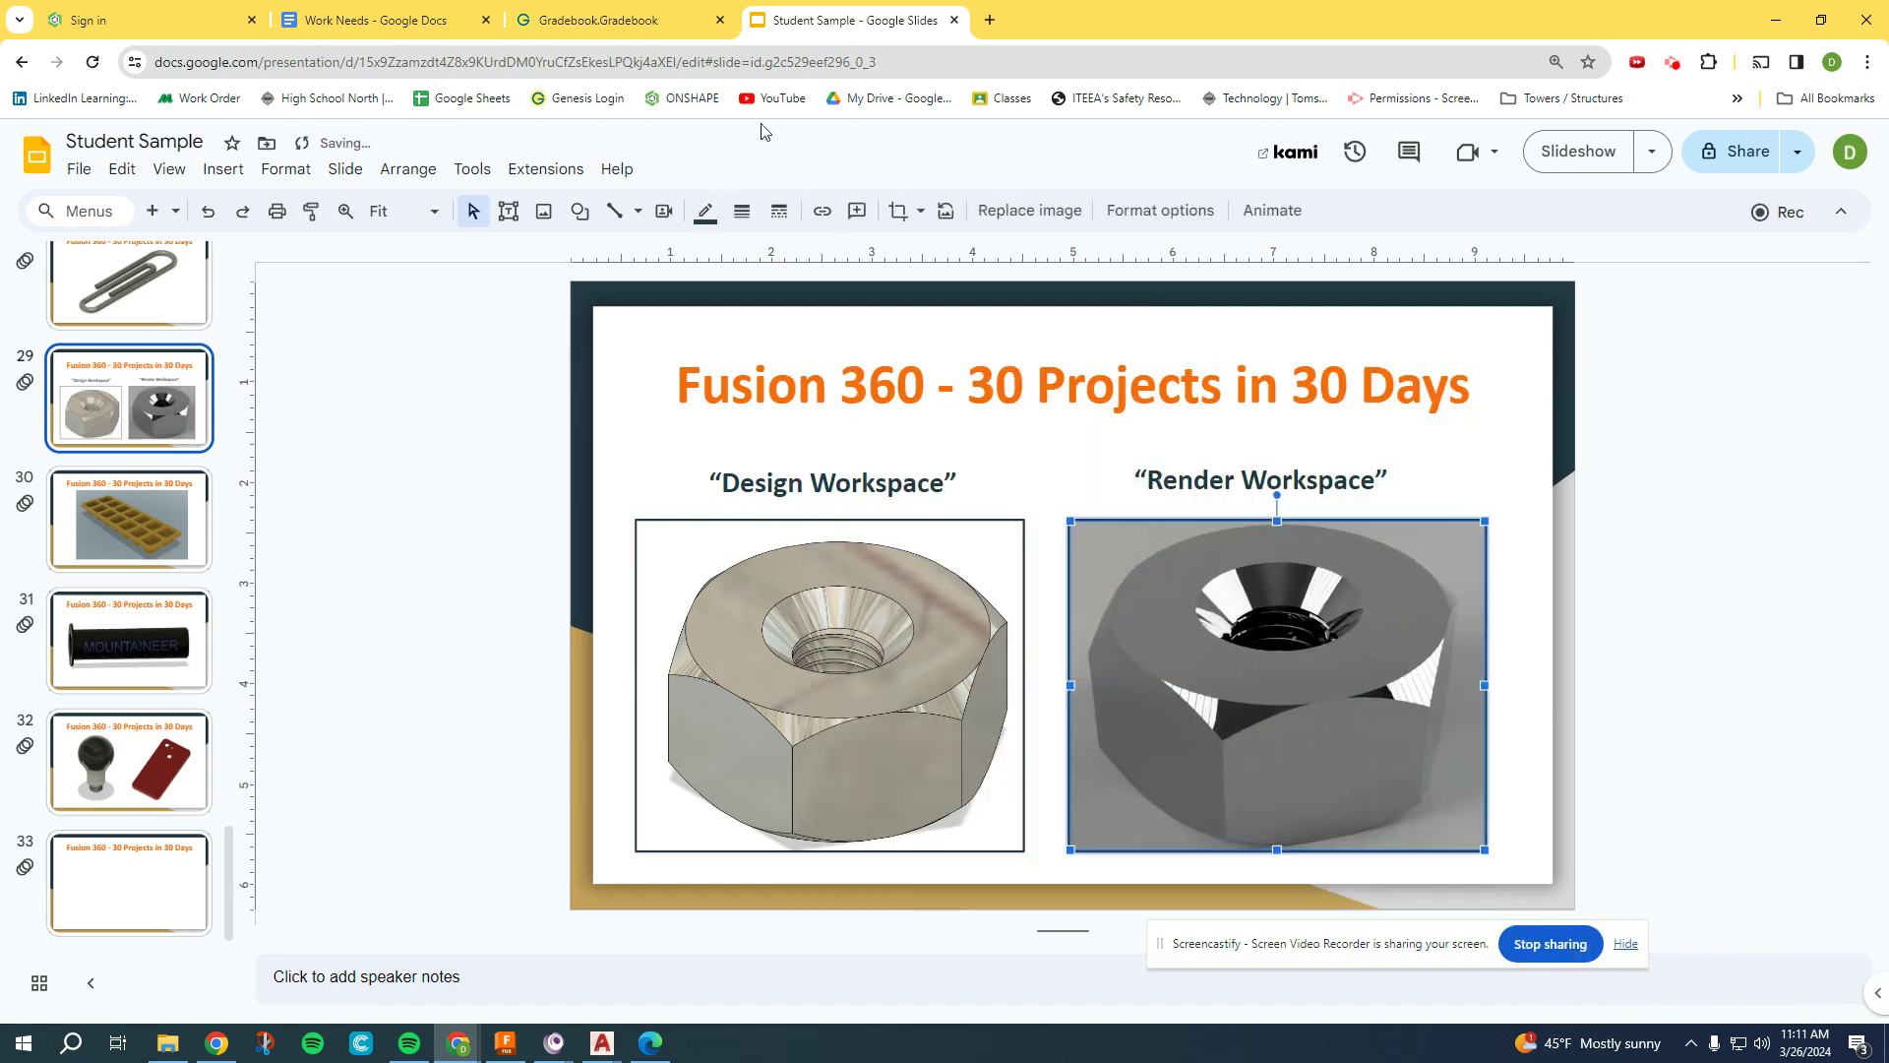
{"action": "left_click", "coordinate": [752, 223]}
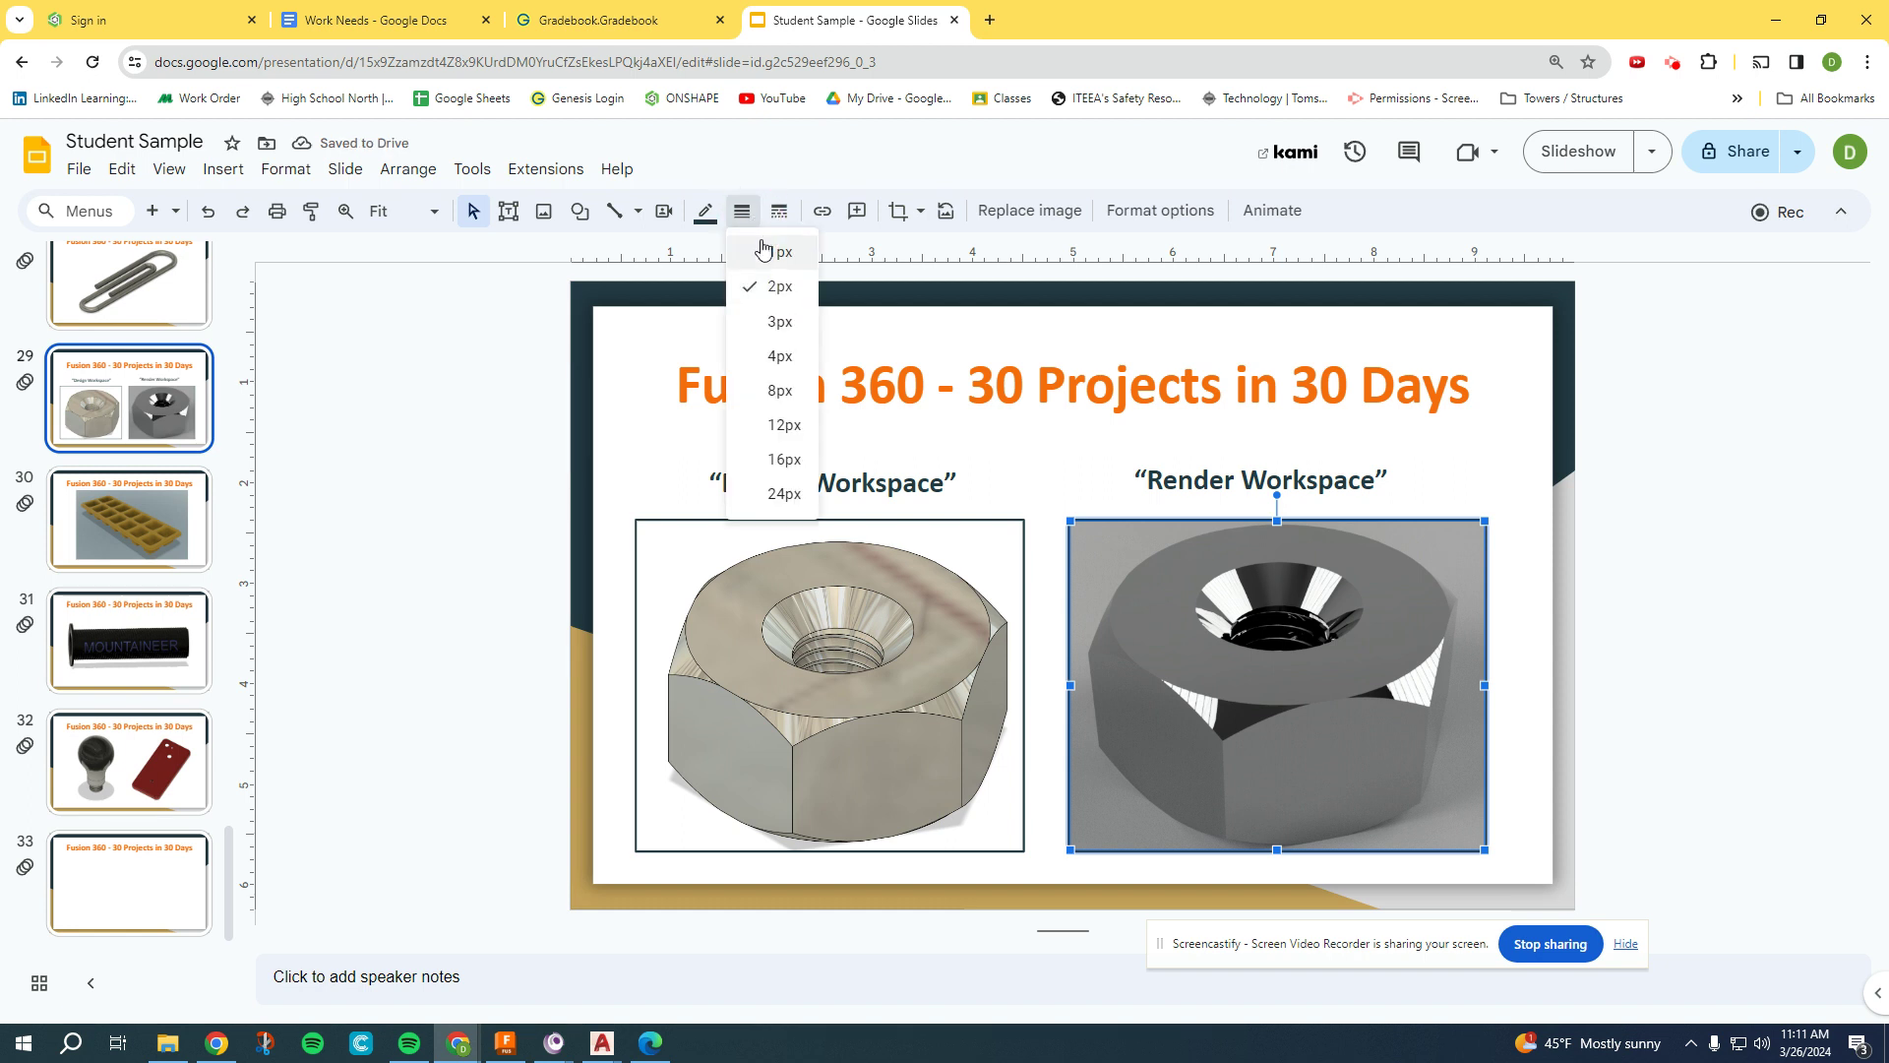